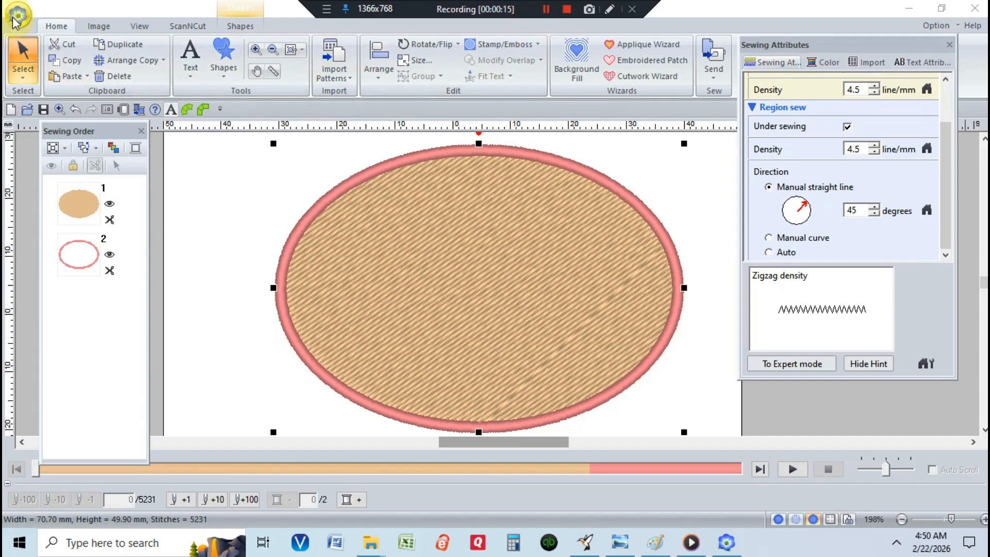
Step: Switch to the Entry/Exit Points tool and try dragging the entry and exit points at the ellipse's bottom edge
{"action": "left_click", "coordinate": [26, 75]}
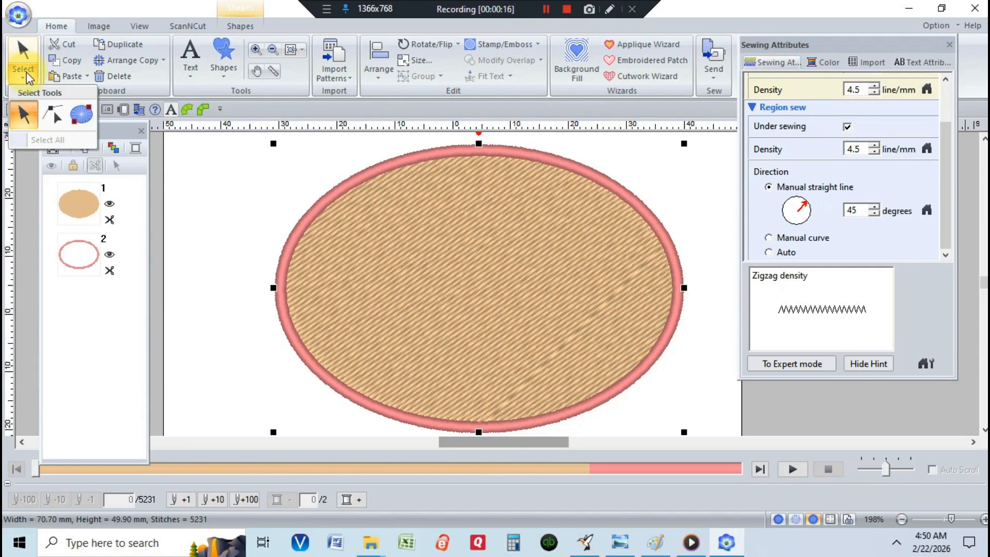
{"action": "left_click", "coordinate": [78, 116]}
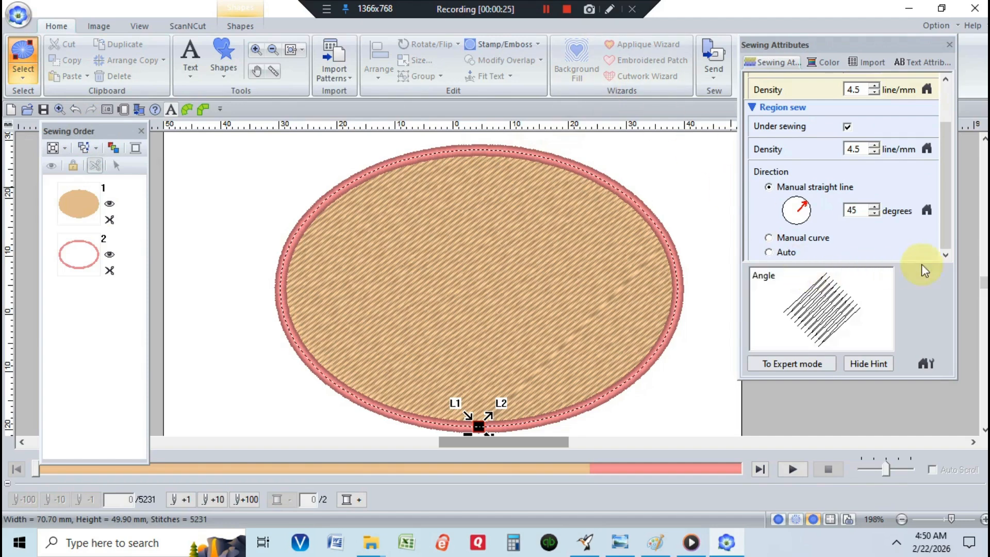
{"action": "scroll", "coordinate": [979, 282], "scroll_direction": "down", "scroll_amount": 3}
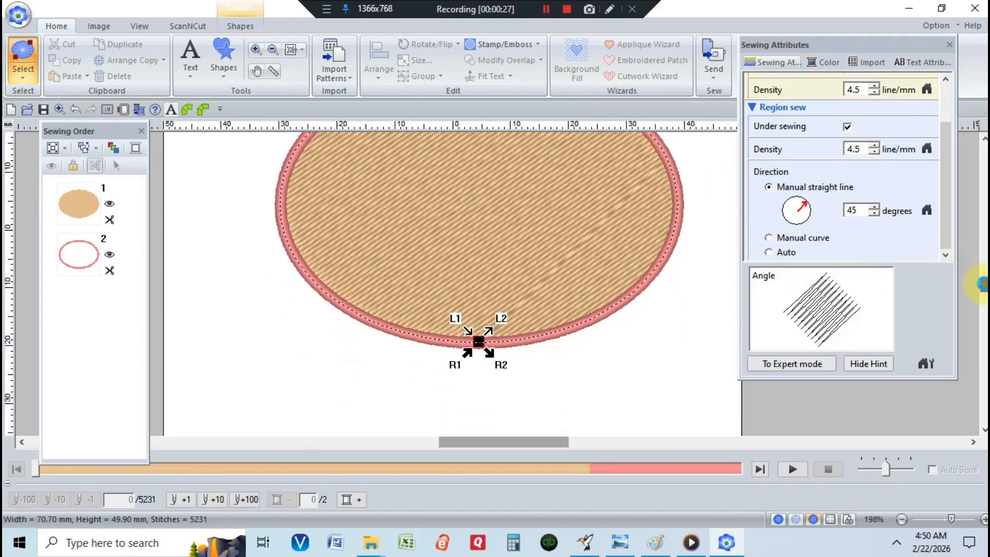
{"action": "left_click", "coordinate": [503, 331]}
{"action": "mouse_move", "coordinate": [503, 331]}
{"action": "left_mouse_down"}
{"action": "mouse_move", "coordinate": [515, 379]}
{"action": "mouse_move", "coordinate": [468, 359]}
{"action": "left_mouse_up"}
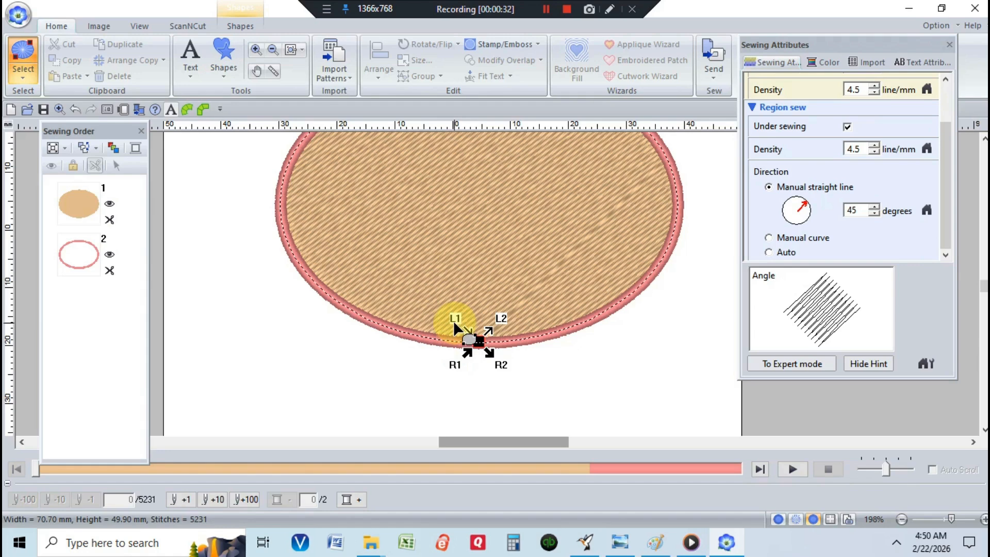
{"action": "left_click_drag", "start_coordinate": [454, 324], "coordinate": [490, 328]}
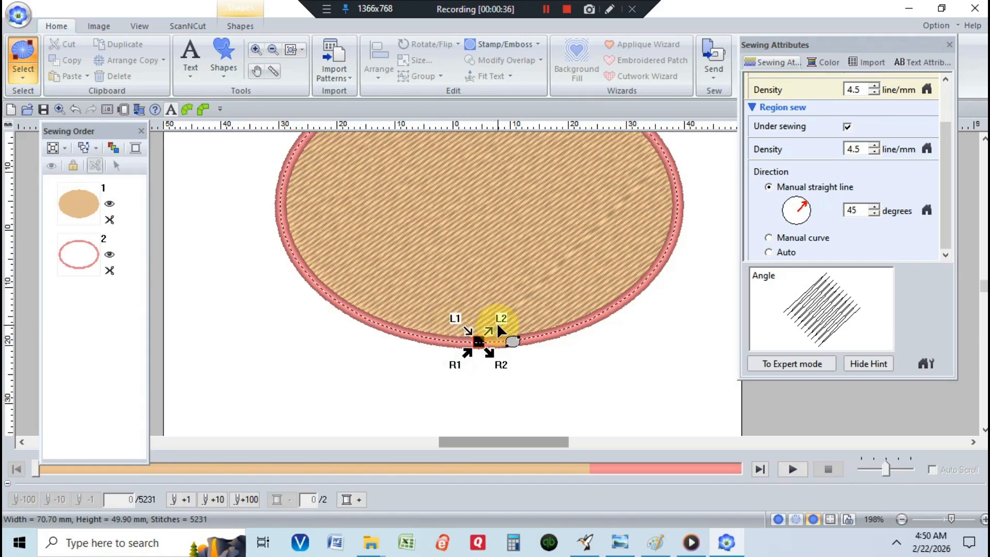
{"action": "left_click_drag", "start_coordinate": [497, 326], "coordinate": [450, 364]}
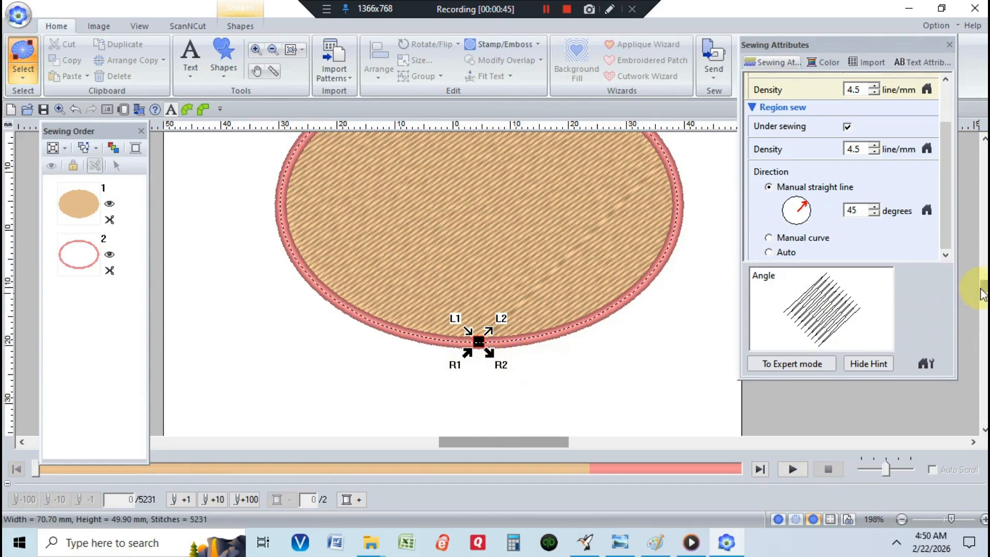
{"action": "left_click_drag", "start_coordinate": [981, 287], "coordinate": [985, 284]}
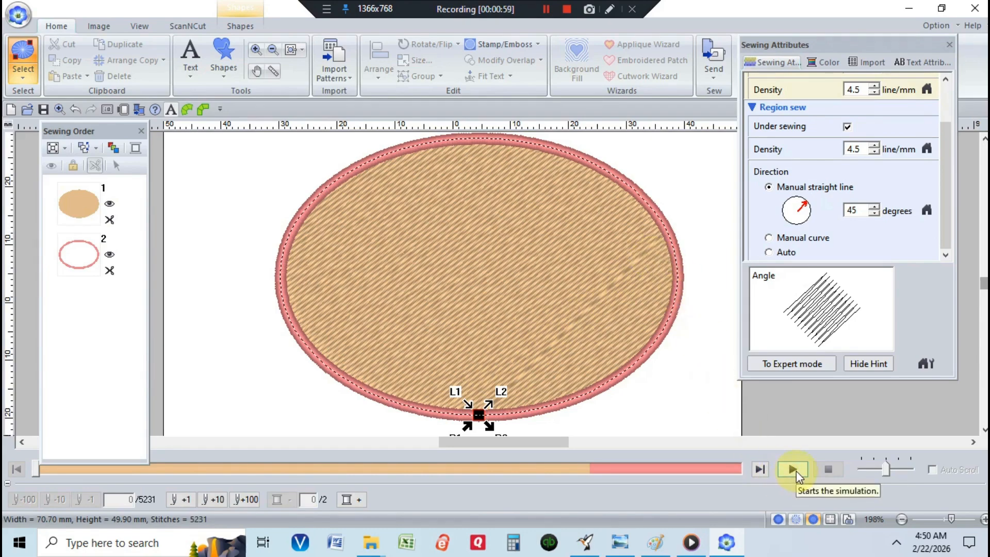
Step: Select both objects in the sewing order and play the stitching simulation at a higher speed, then stop it
{"action": "left_click_drag", "start_coordinate": [121, 289], "coordinate": [32, 176]}
{"action": "right_click", "coordinate": [75, 244]}
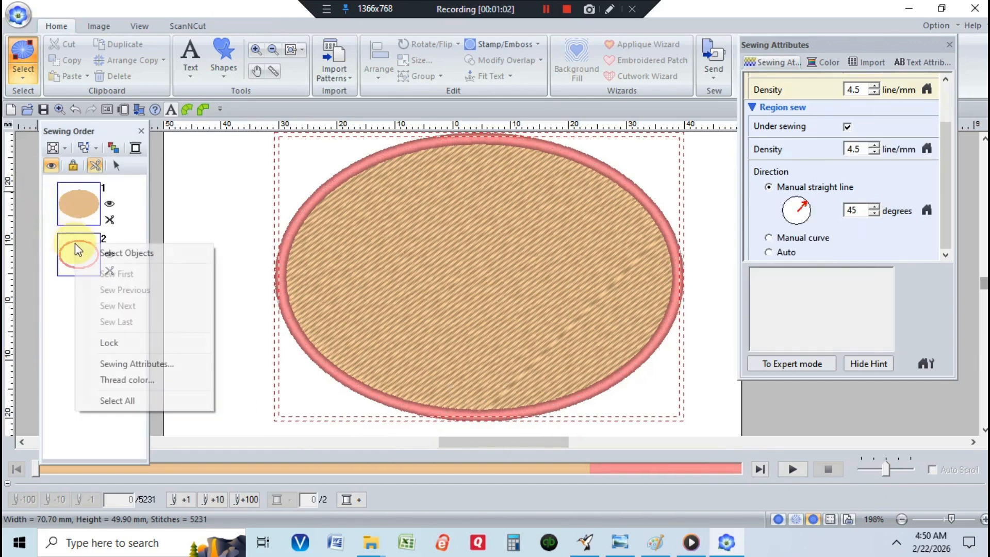
{"action": "left_click", "coordinate": [108, 252]}
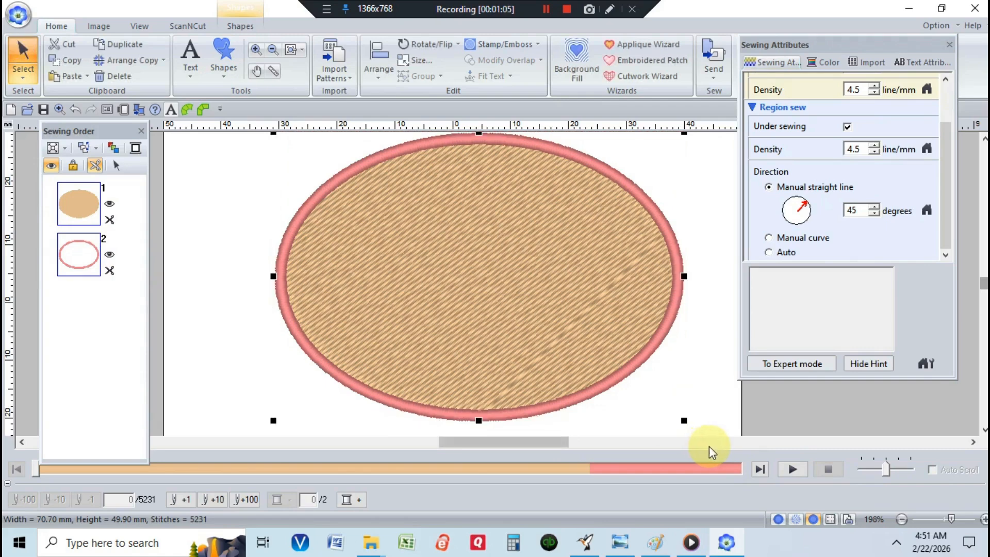
{"action": "left_click", "coordinate": [791, 469]}
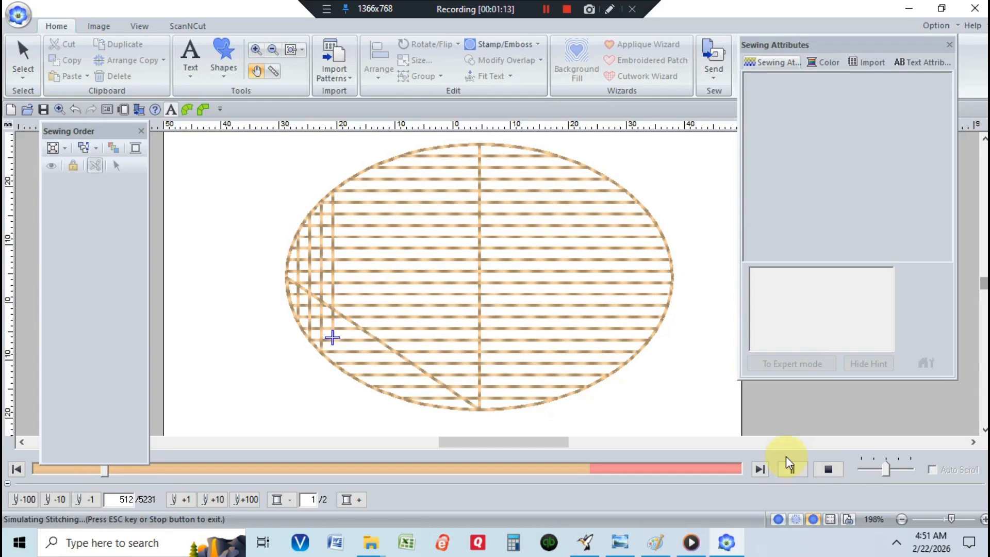
{"action": "left_click", "coordinate": [896, 470]}
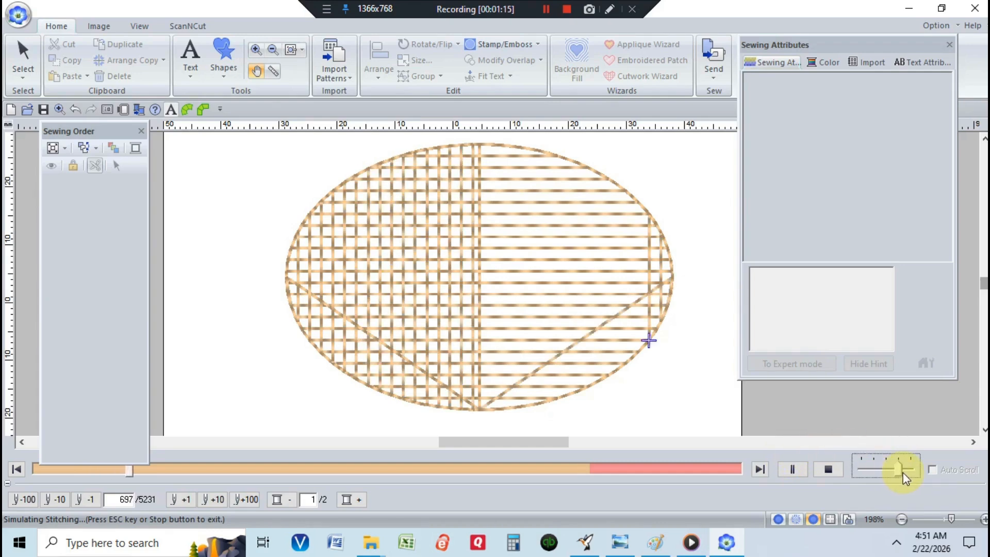
{"action": "left_click", "coordinate": [792, 469]}
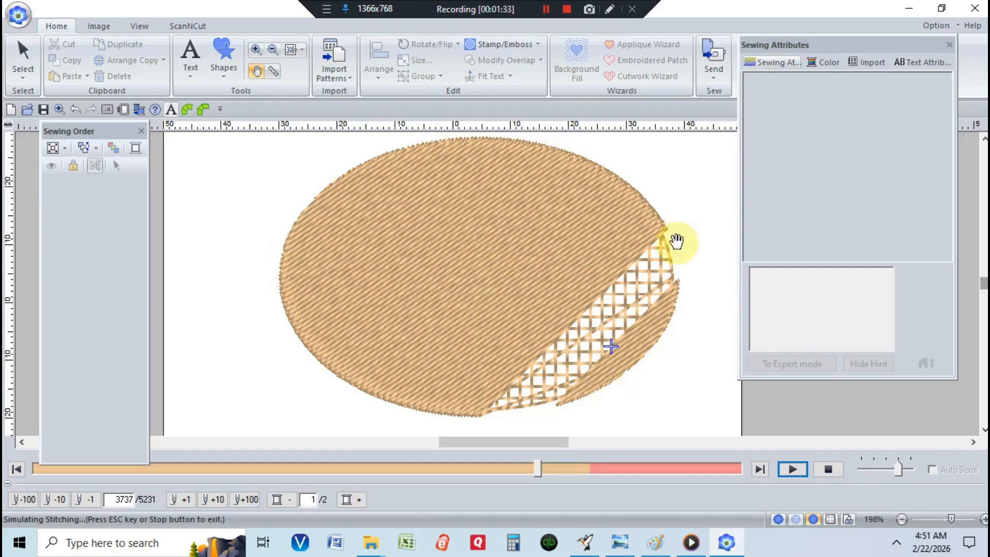
{"action": "left_click", "coordinate": [827, 469]}
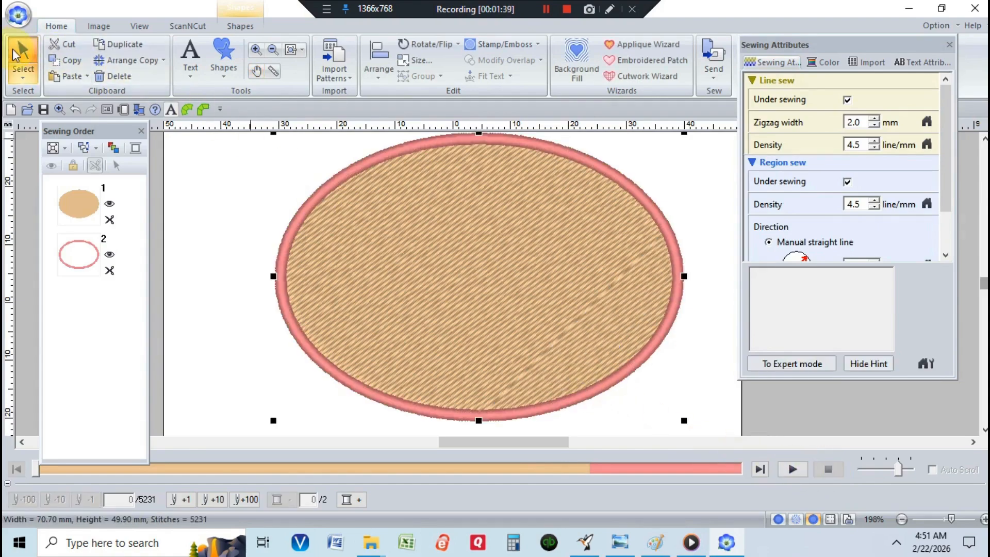
Step: Switch to the Entry/Exit Points tool and select the entry and exit points at the ellipse's bottom
{"action": "left_click", "coordinate": [20, 64]}
{"action": "left_click", "coordinate": [78, 123]}
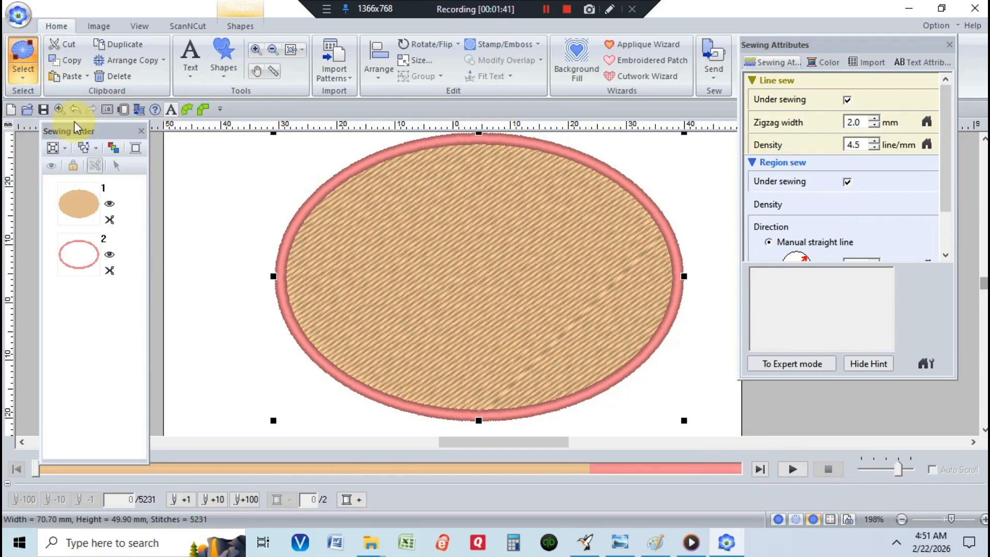
{"action": "left_click", "coordinate": [478, 415]}
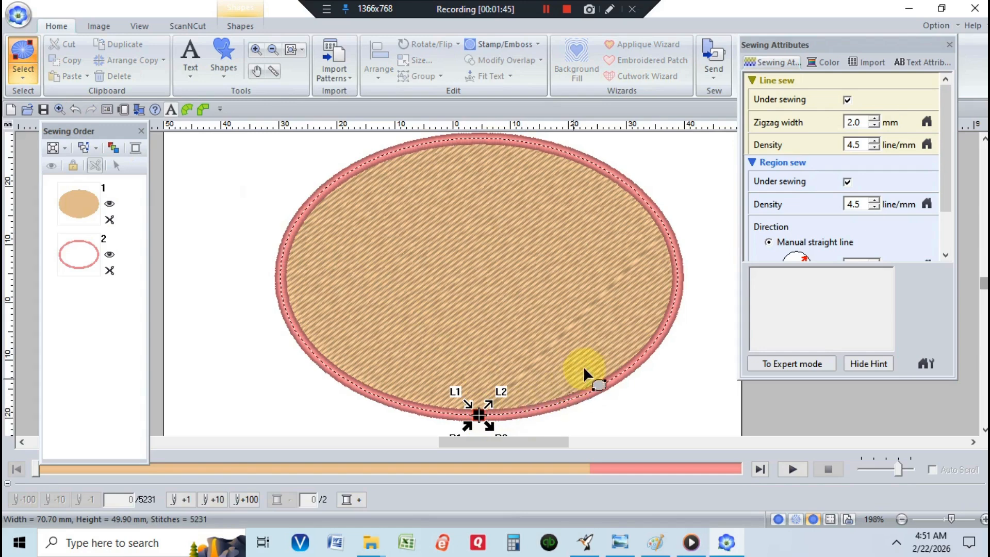
{"action": "left_click", "coordinate": [551, 142]}
{"action": "left_click", "coordinate": [478, 416]}
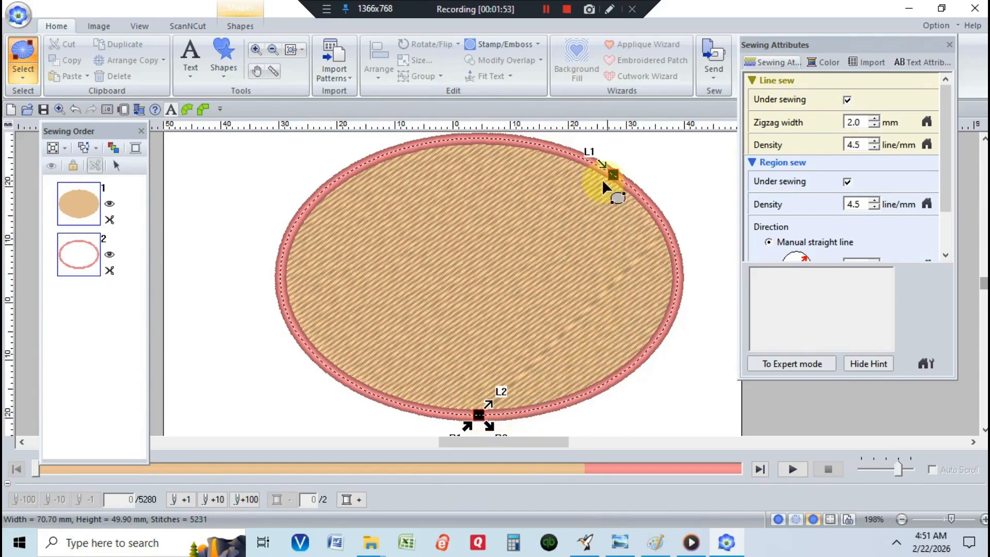
Step: Move all entry and exit points of the fill and outline to the ellipse's lower-right edge
{"action": "left_click_drag", "start_coordinate": [602, 179], "coordinate": [621, 323]}
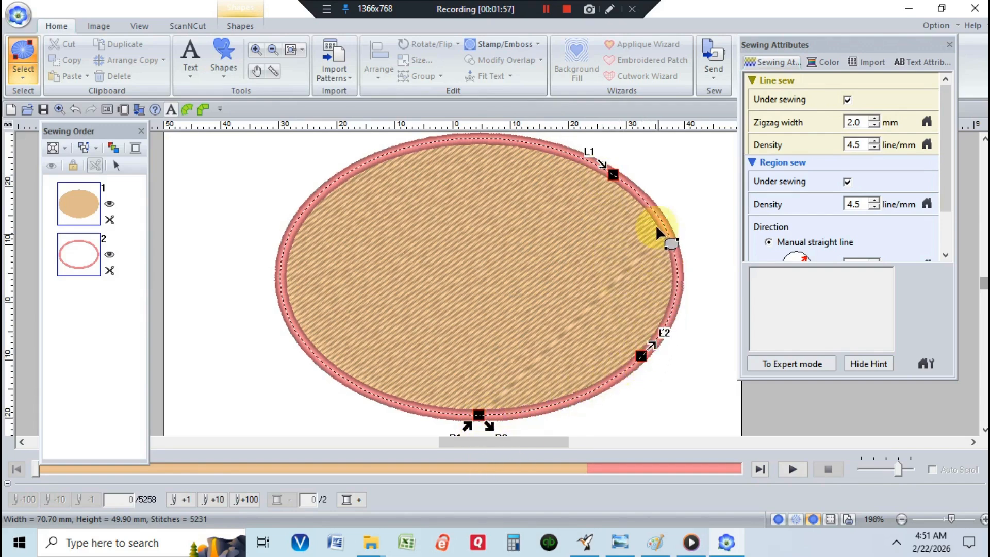
{"action": "mouse_move", "coordinate": [612, 157]}
{"action": "left_mouse_down"}
{"action": "mouse_move", "coordinate": [591, 154]}
{"action": "mouse_move", "coordinate": [613, 174]}
{"action": "left_mouse_up"}
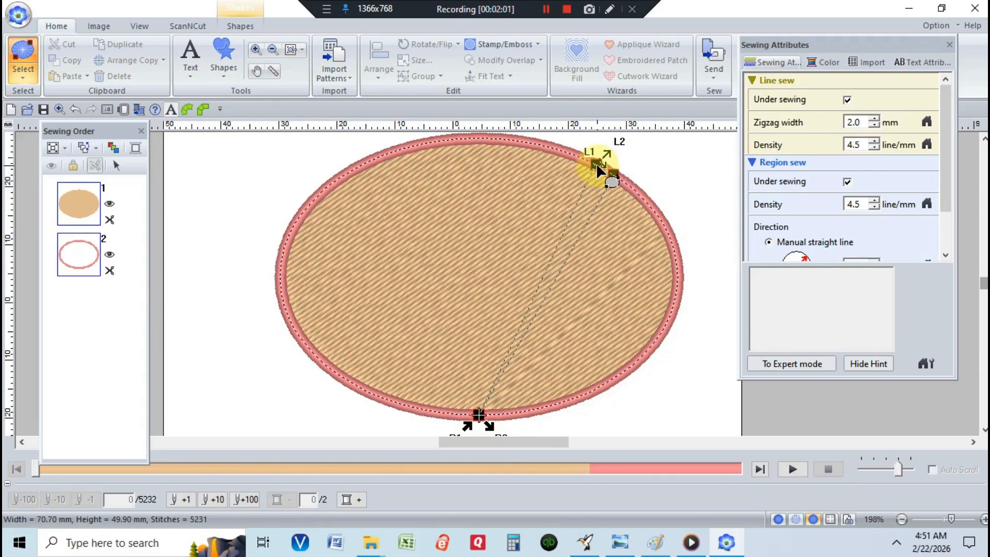
{"action": "left_click_drag", "start_coordinate": [479, 433], "coordinate": [478, 416]}
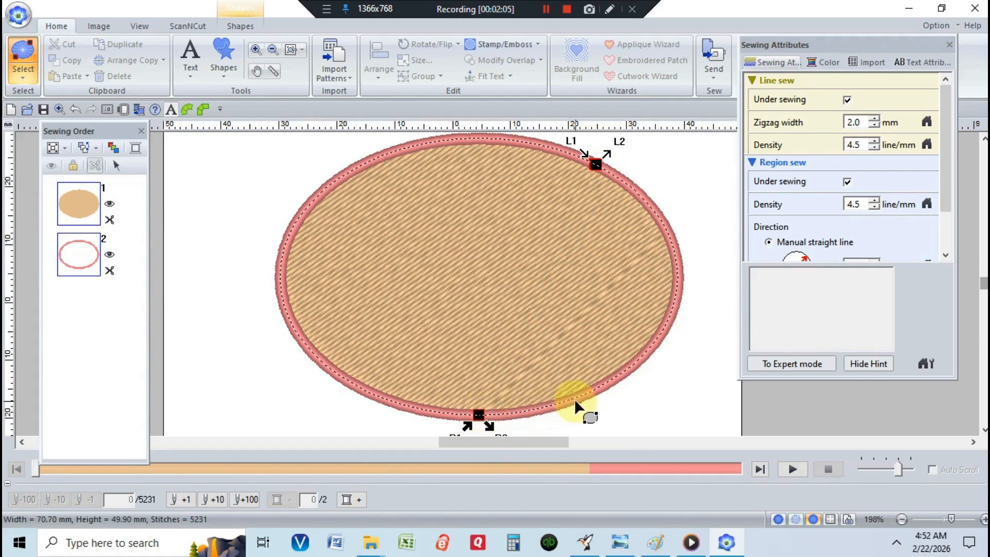
{"action": "left_click_drag", "start_coordinate": [638, 384], "coordinate": [647, 367]}
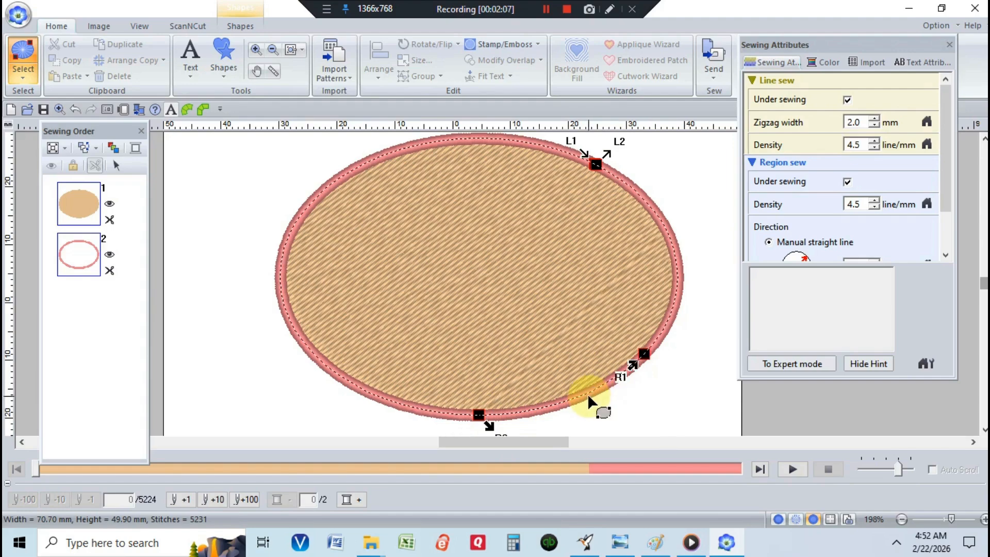
{"action": "left_click_drag", "start_coordinate": [488, 416], "coordinate": [641, 353]}
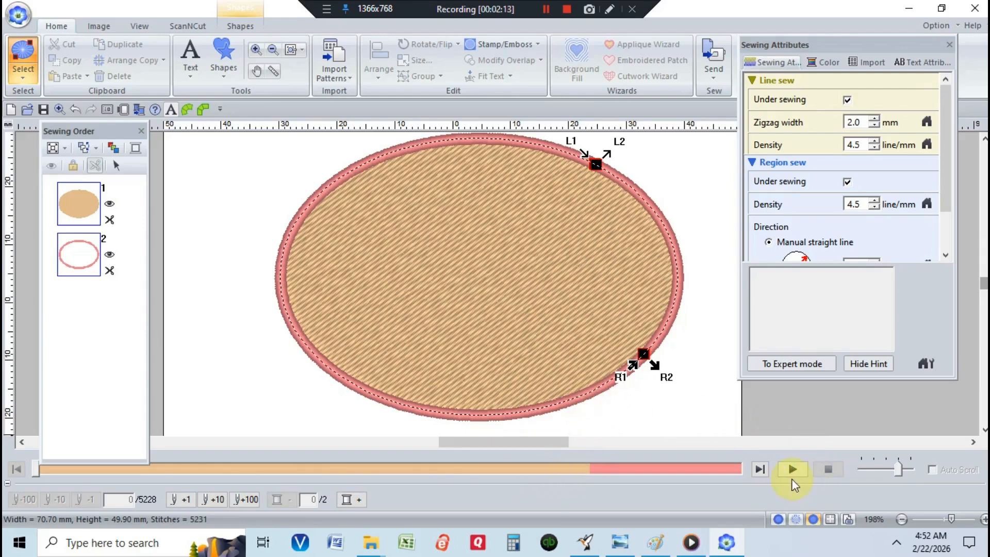
{"action": "left_click_drag", "start_coordinate": [589, 169], "coordinate": [655, 244]}
{"action": "left_click_drag", "start_coordinate": [670, 345], "coordinate": [649, 364]}
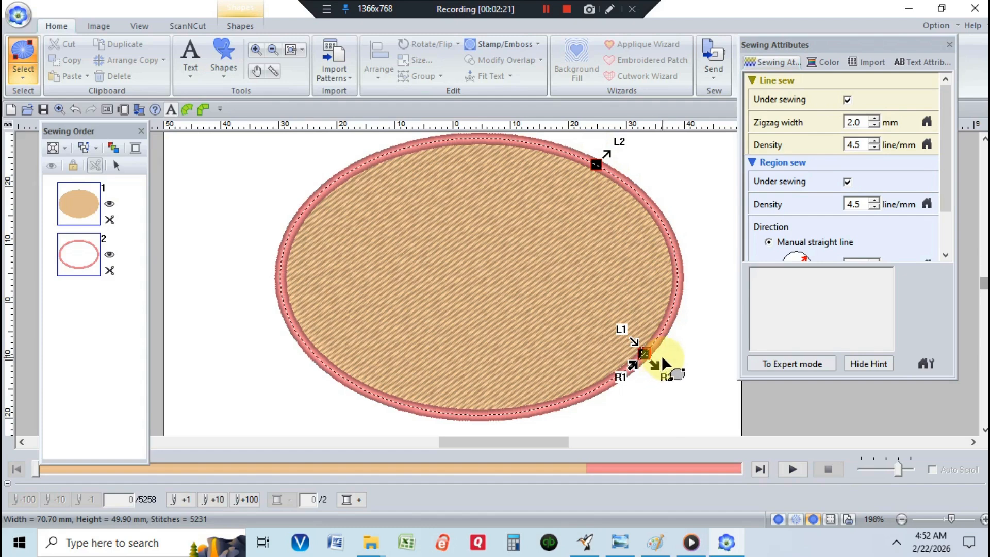
{"action": "left_click_drag", "start_coordinate": [661, 355], "coordinate": [661, 357]}
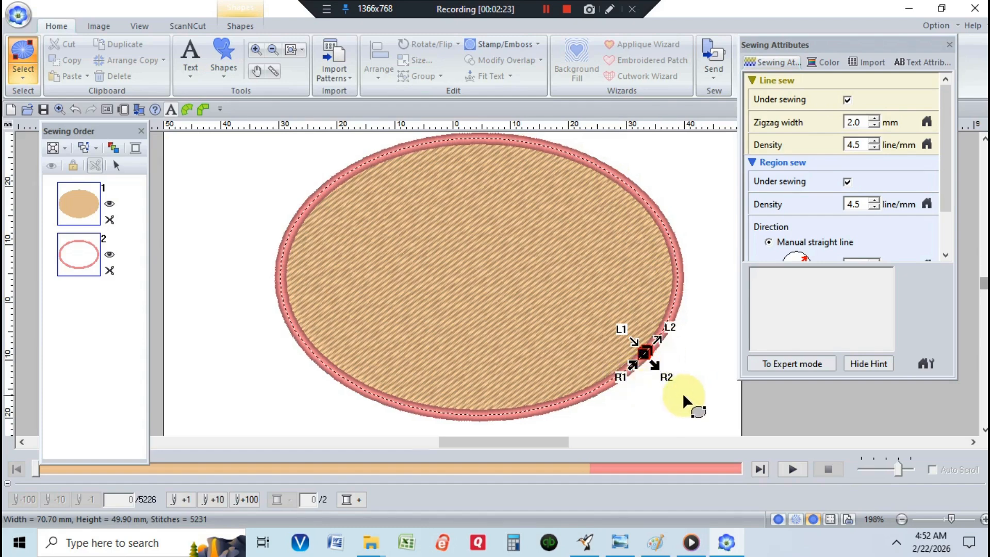
Step: Play the stitching simulation of the design
{"action": "left_click", "coordinate": [792, 470]}
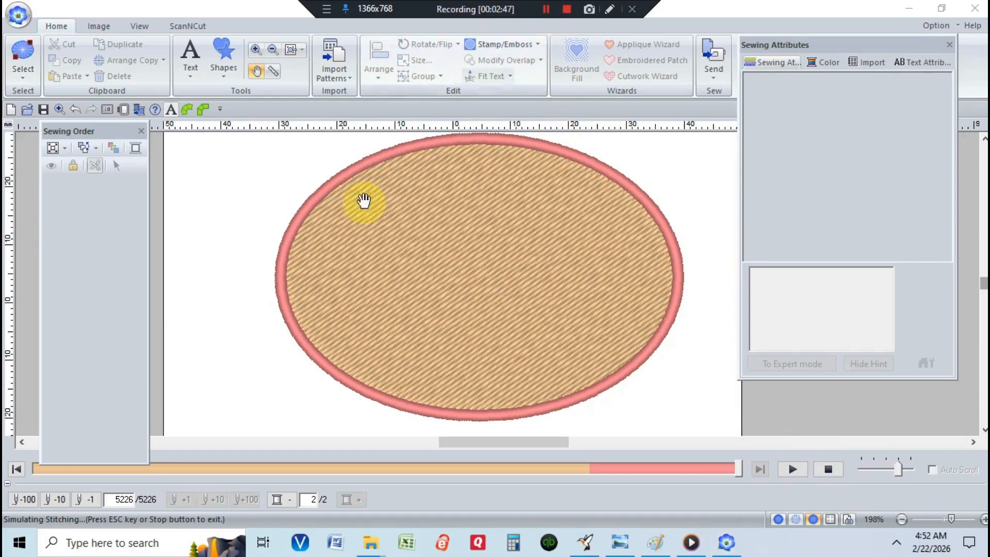
{"action": "left_click", "coordinate": [362, 203]}
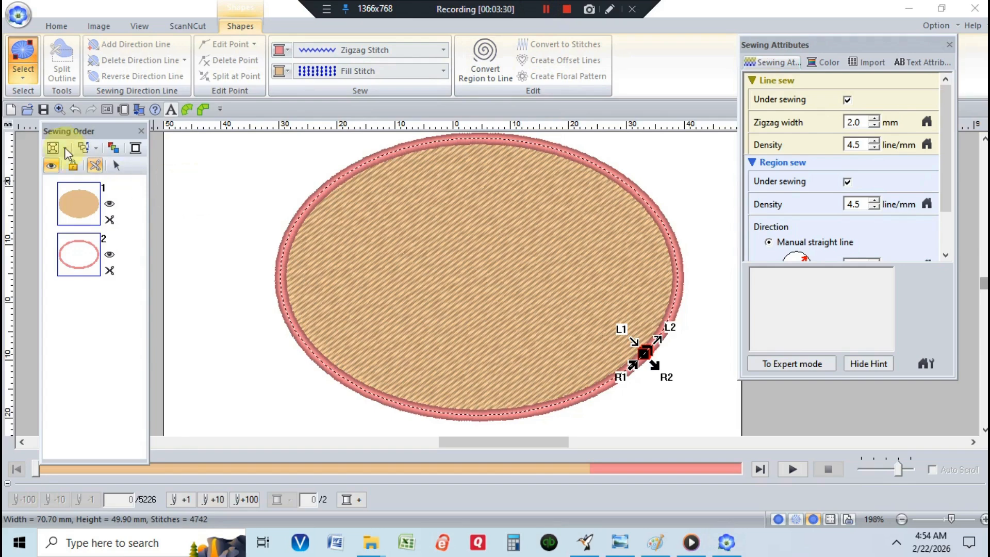
Step: Change the ellipse fill's region stitch type to Flexible Spiral Stitch
{"action": "left_click", "coordinate": [22, 67]}
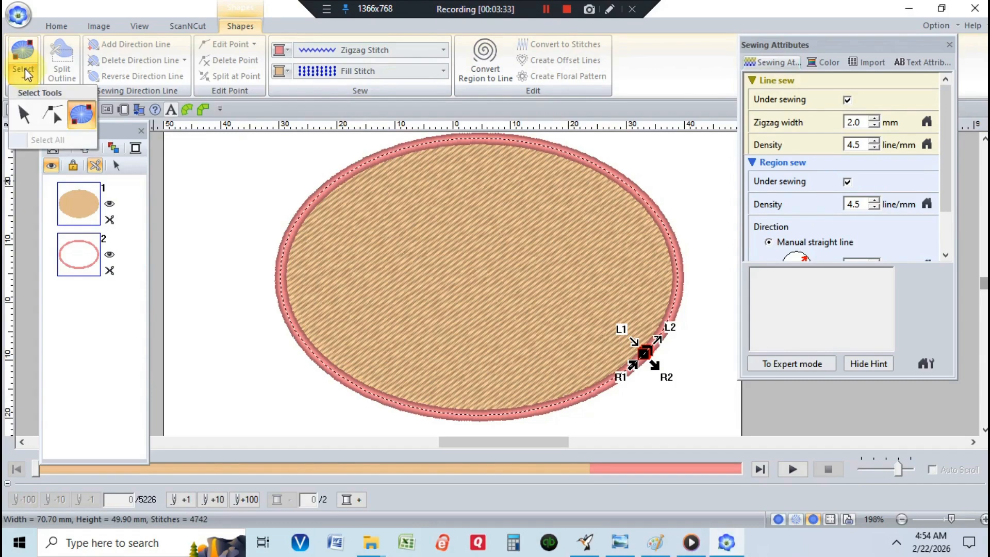
{"action": "left_click", "coordinate": [51, 115]}
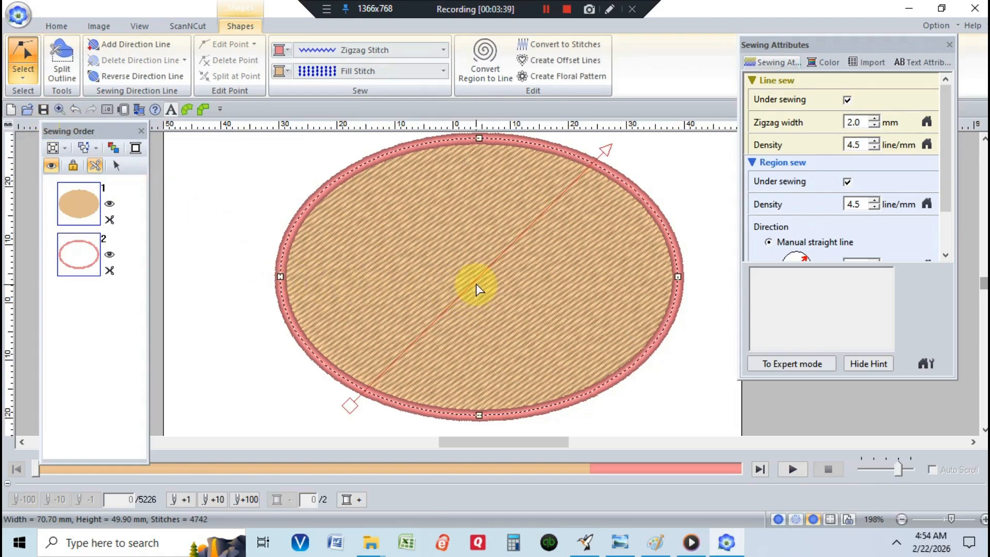
{"action": "left_click", "coordinate": [443, 71]}
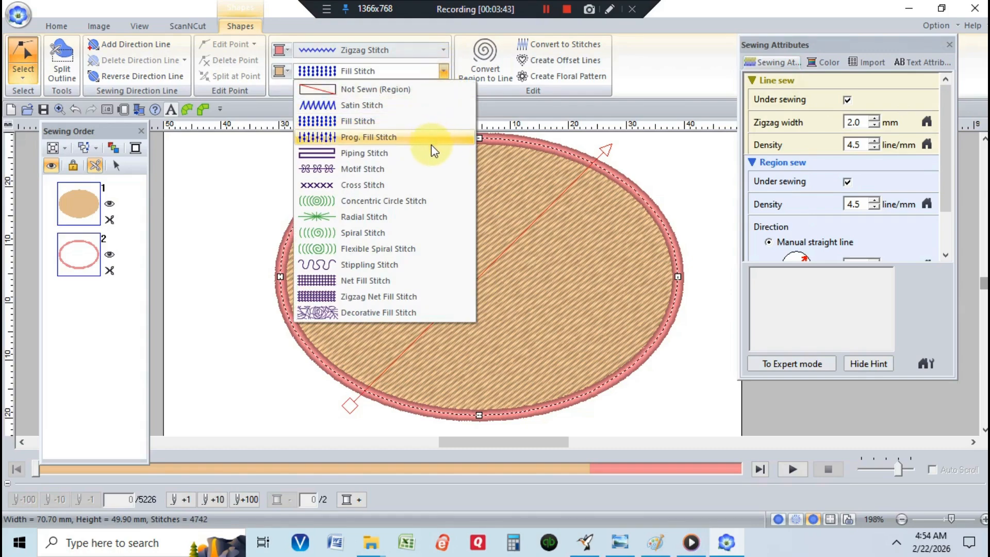
{"action": "left_click", "coordinate": [417, 250]}
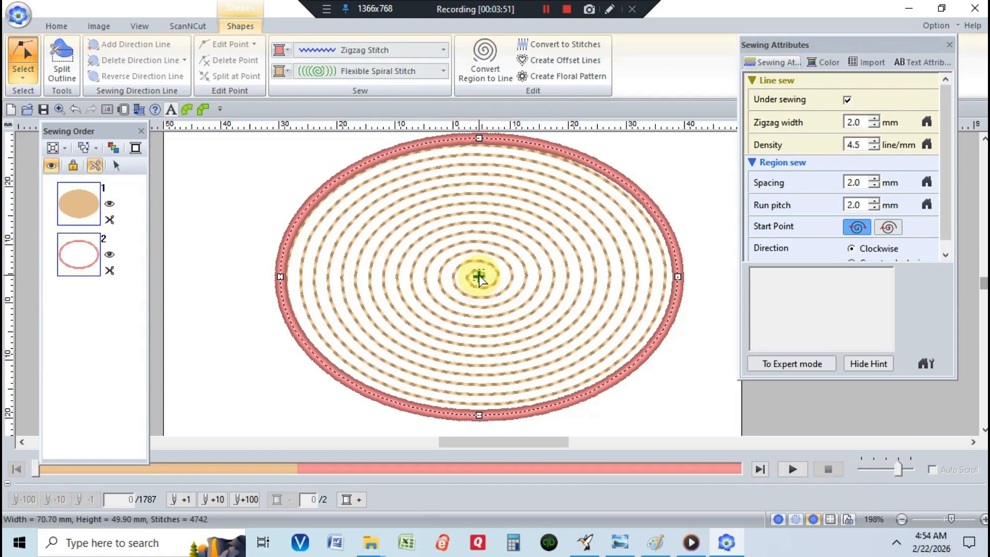
Step: Reposition the spiral fill's center point near the top edge of the ellipse
{"action": "left_click", "coordinate": [390, 239]}
{"action": "left_click", "coordinate": [406, 335]}
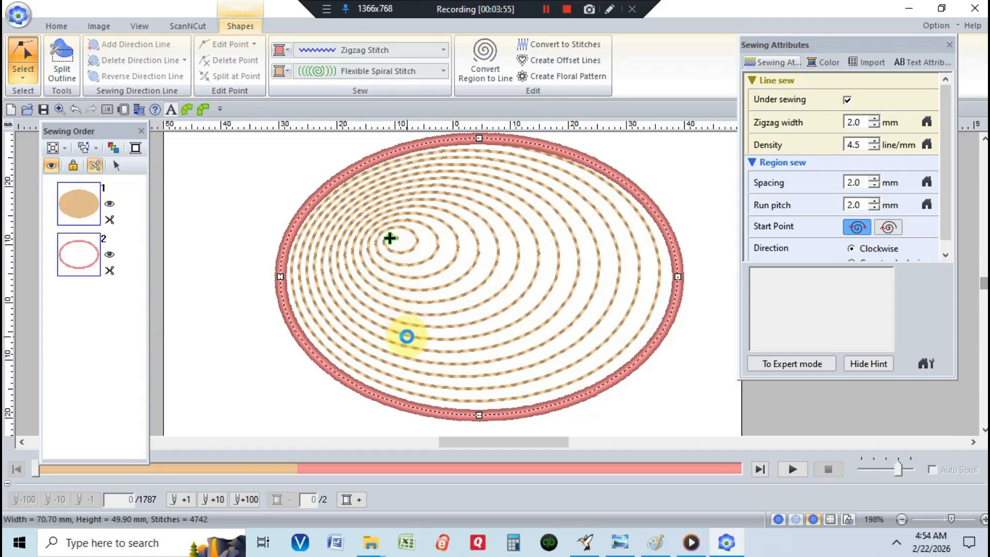
{"action": "left_click", "coordinate": [538, 386]}
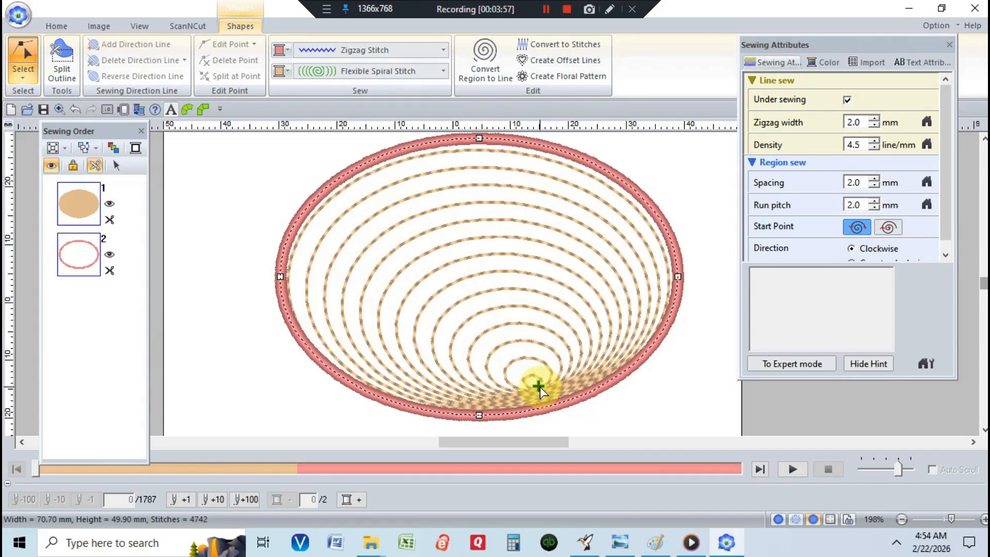
{"action": "left_click", "coordinate": [582, 254]}
{"action": "left_click_drag", "start_coordinate": [581, 253], "coordinate": [468, 176]}
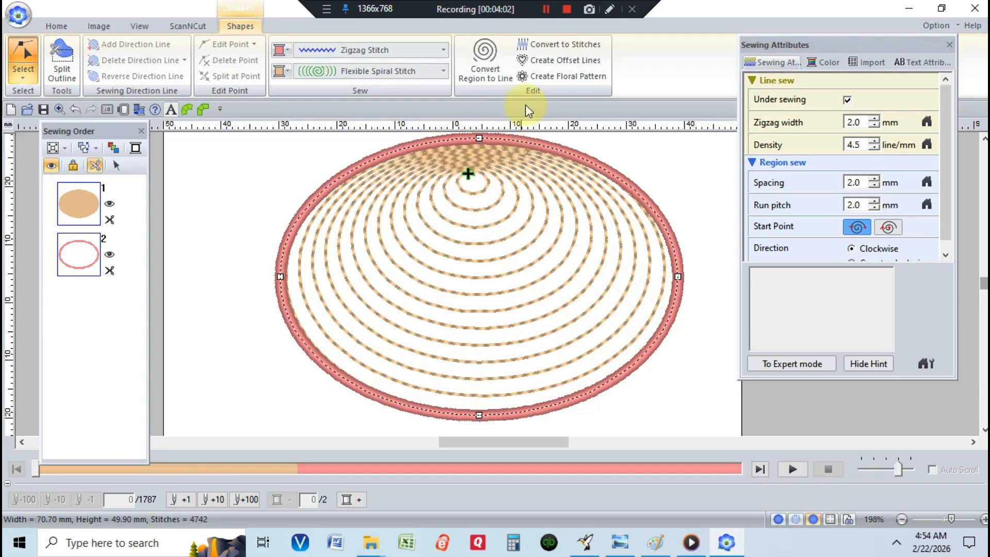
{"action": "left_click", "coordinate": [544, 9]}
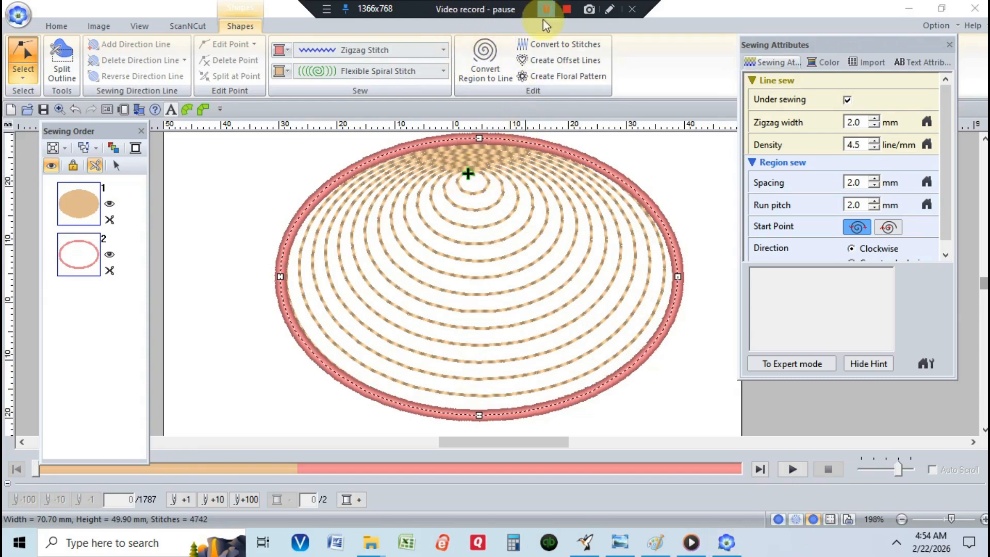
{"action": "left_click", "coordinate": [545, 10]}
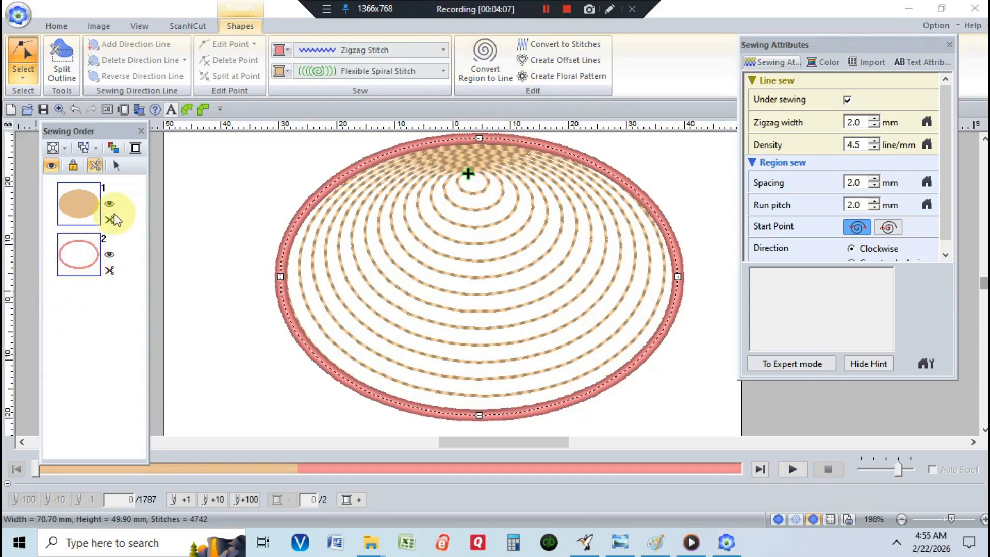
{"action": "left_click", "coordinate": [23, 234]}
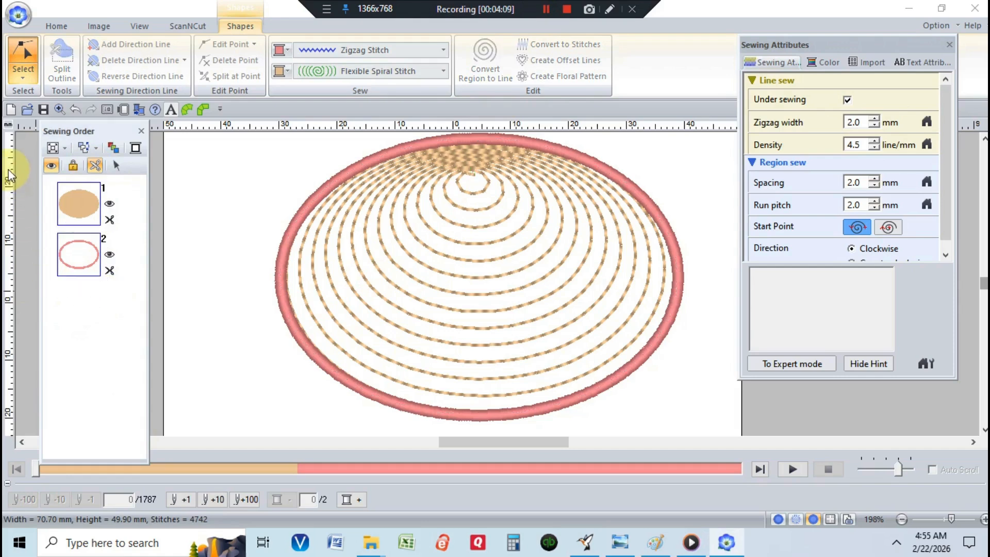
Step: Select everything in the design and delete the ellipse fill and outline
{"action": "key", "text": "ctrl+a"}
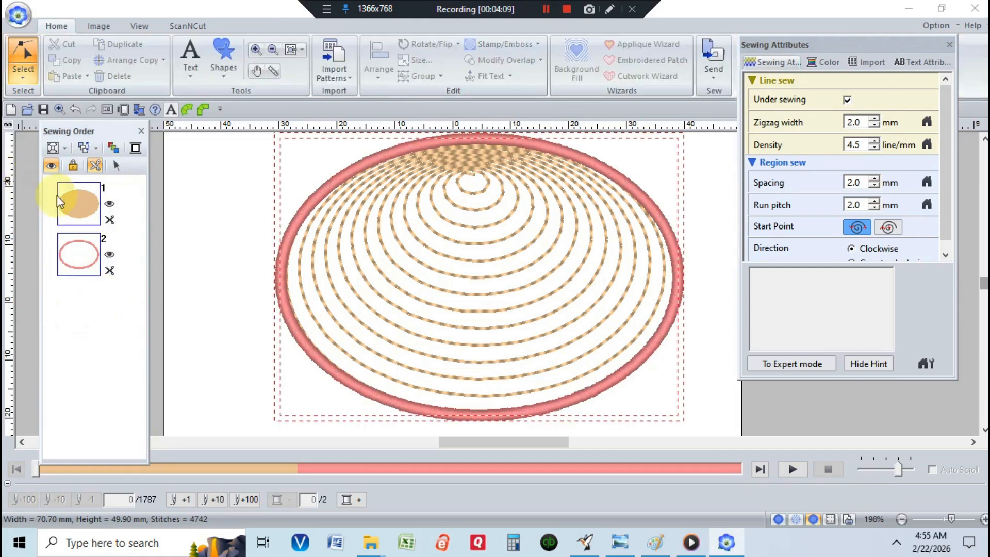
{"action": "right_click", "coordinate": [89, 220]}
{"action": "left_click", "coordinate": [123, 227]}
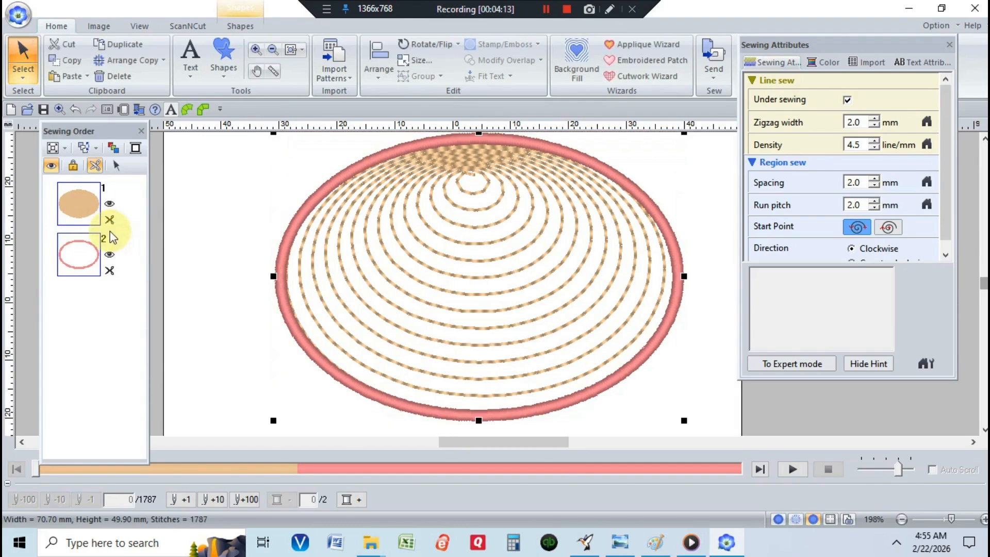
{"action": "left_click", "coordinate": [119, 77]}
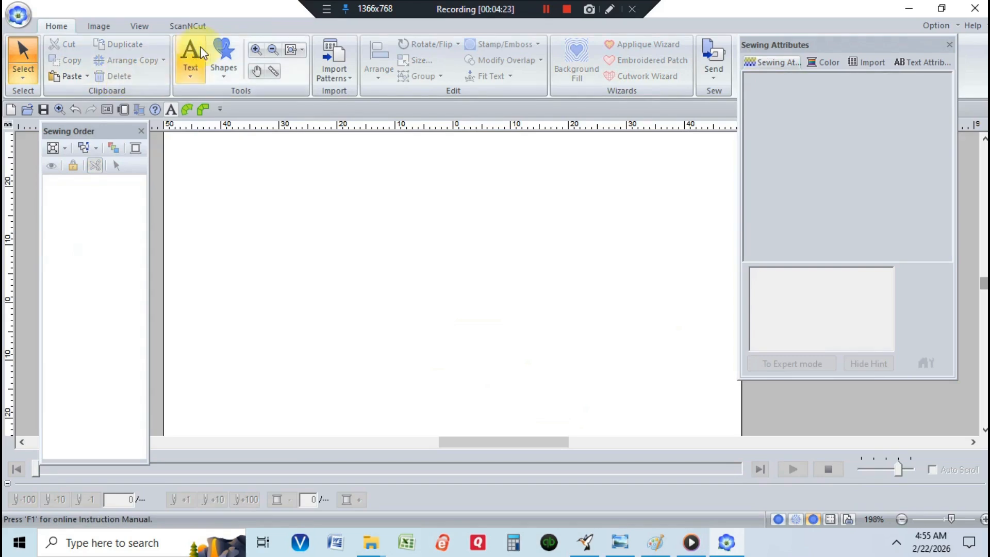
Step: Draw a rectangle shape about 61 × 35 mm on the canvas
{"action": "left_click", "coordinate": [221, 52]}
{"action": "left_click", "coordinate": [223, 156]}
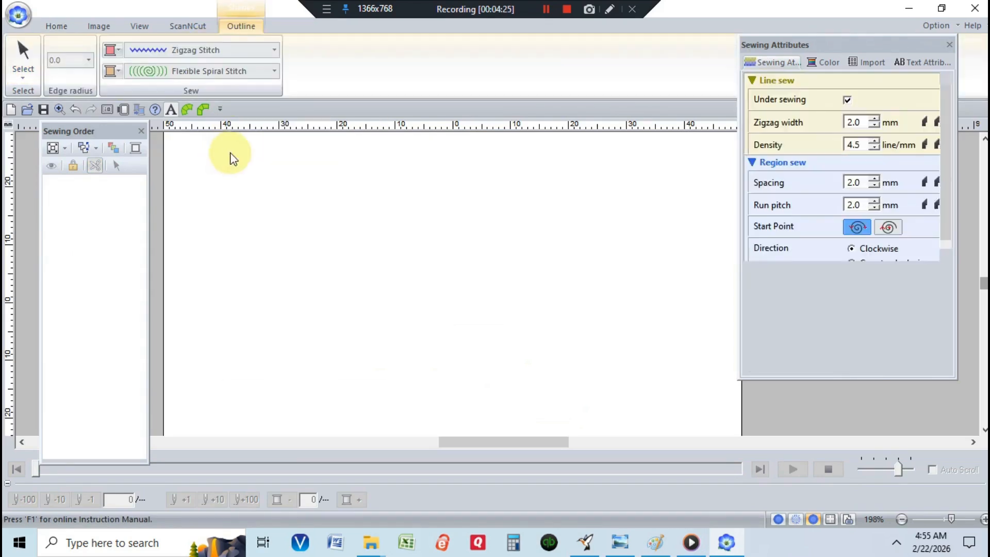
{"action": "left_click_drag", "start_coordinate": [202, 160], "coordinate": [544, 349]}
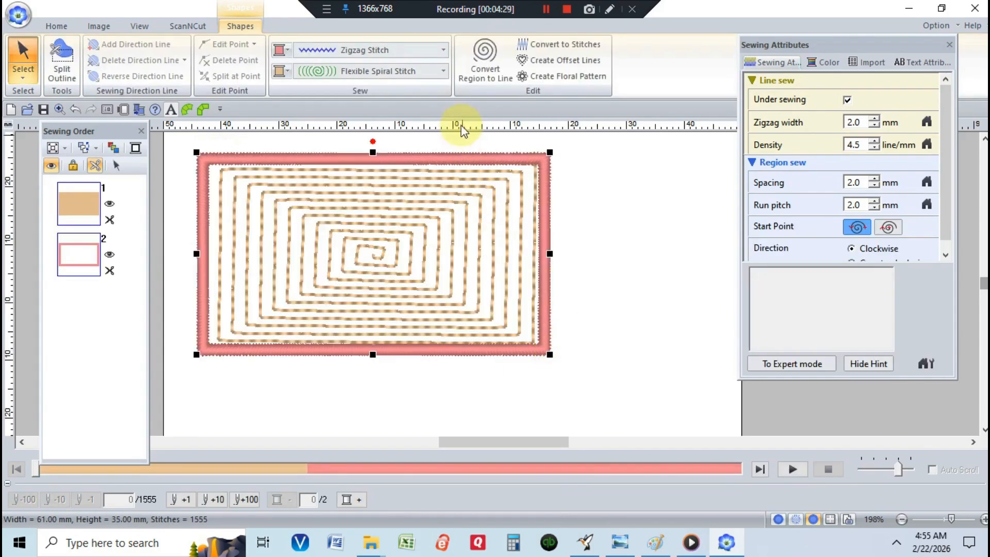
Step: Change the rectangle's region stitch type to Fill Stitch
{"action": "left_click", "coordinate": [443, 71]}
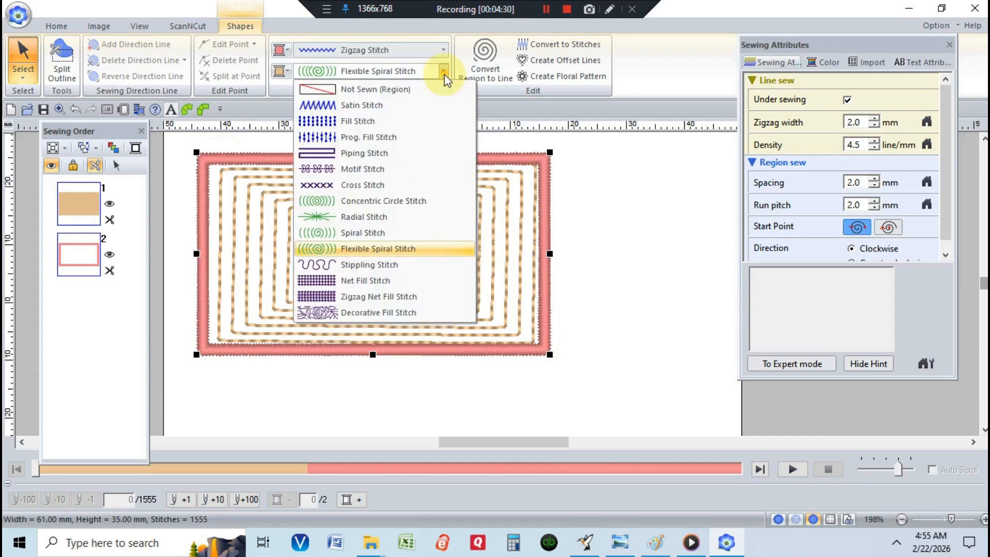
{"action": "left_click", "coordinate": [421, 121]}
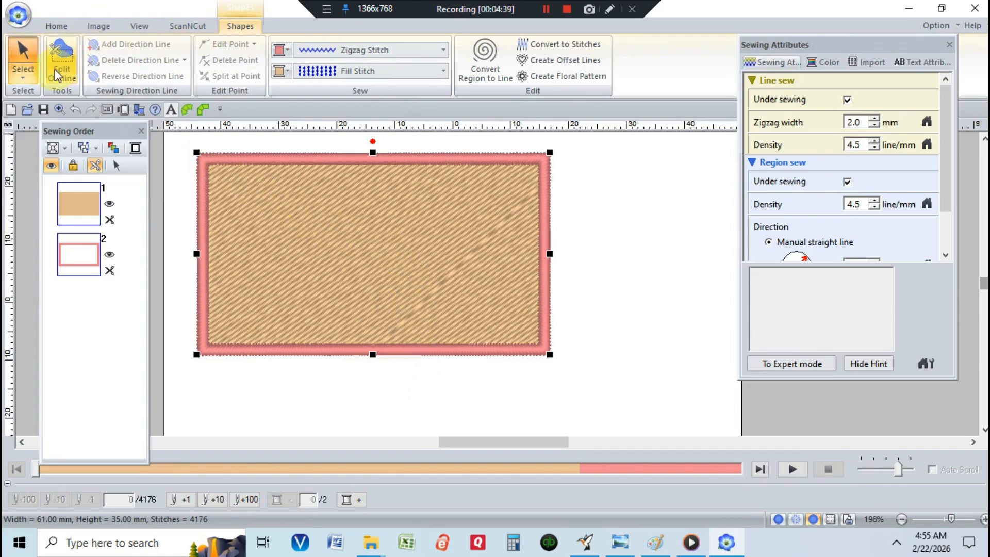
{"action": "left_click", "coordinate": [59, 27]}
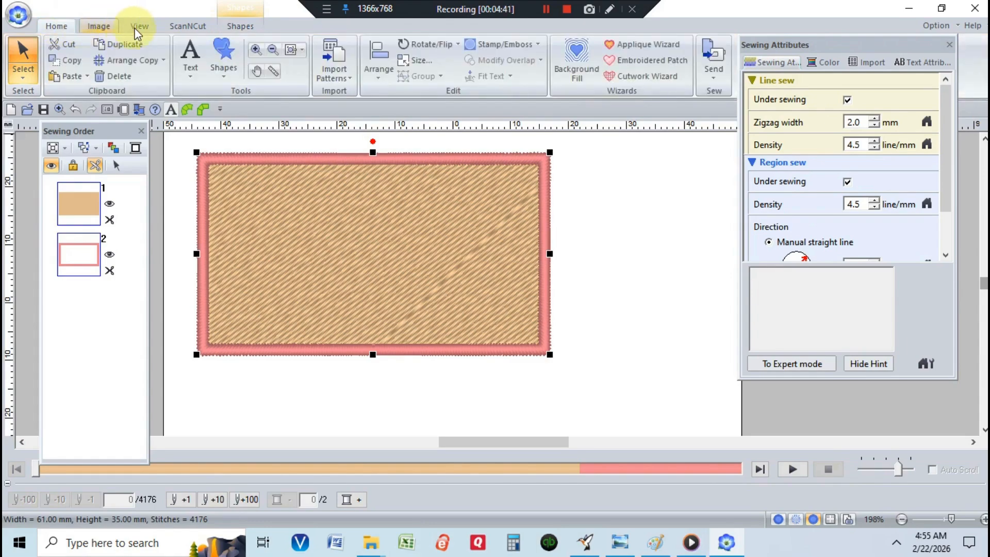
{"action": "left_click", "coordinate": [234, 27]}
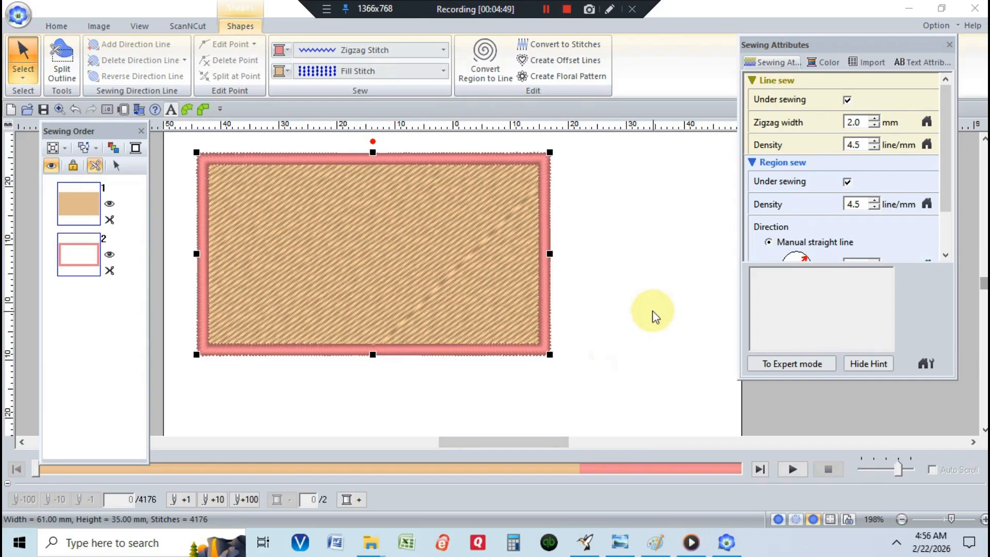
{"action": "left_click", "coordinate": [139, 29]}
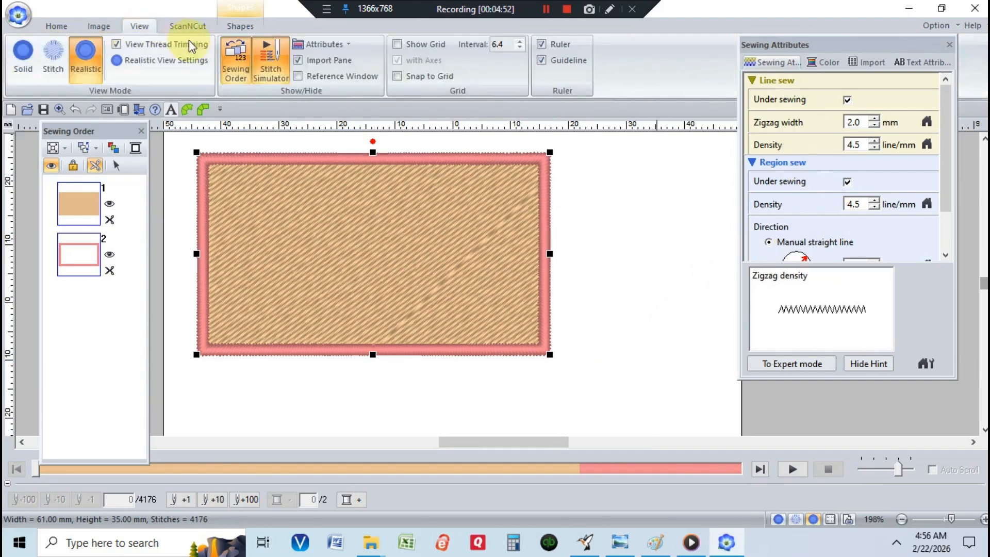
{"action": "left_click", "coordinate": [325, 46]}
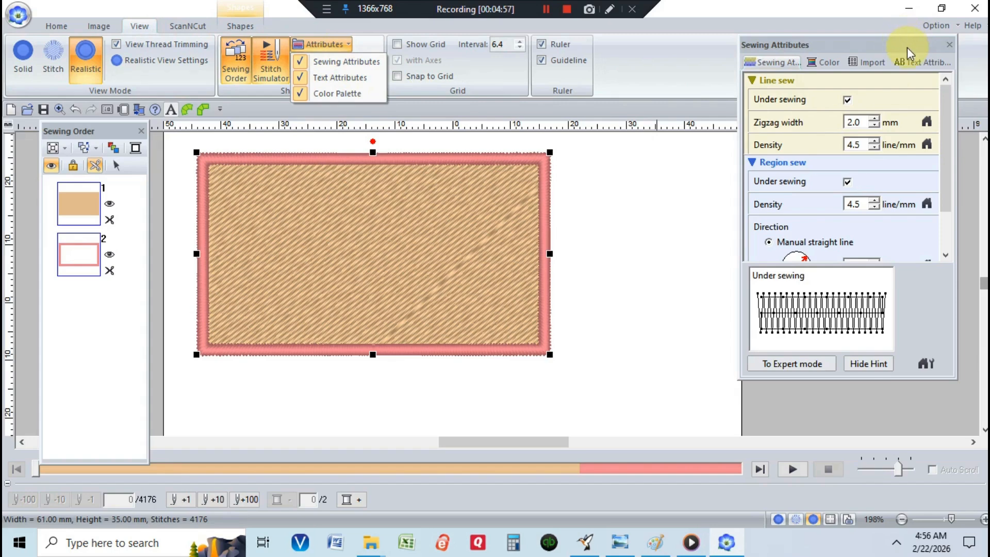
Step: Try several fill direction angles on the dial, then reset the direction to its default
{"action": "left_click_drag", "start_coordinate": [903, 46], "coordinate": [873, 24]}
{"action": "left_click_drag", "start_coordinate": [920, 110], "coordinate": [921, 147]}
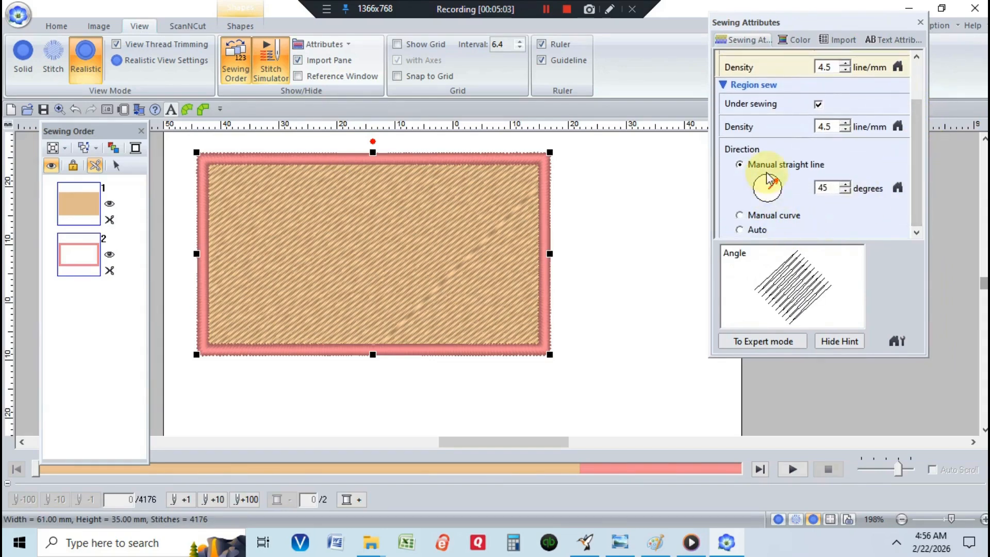
{"action": "left_click_drag", "start_coordinate": [775, 178], "coordinate": [784, 203]}
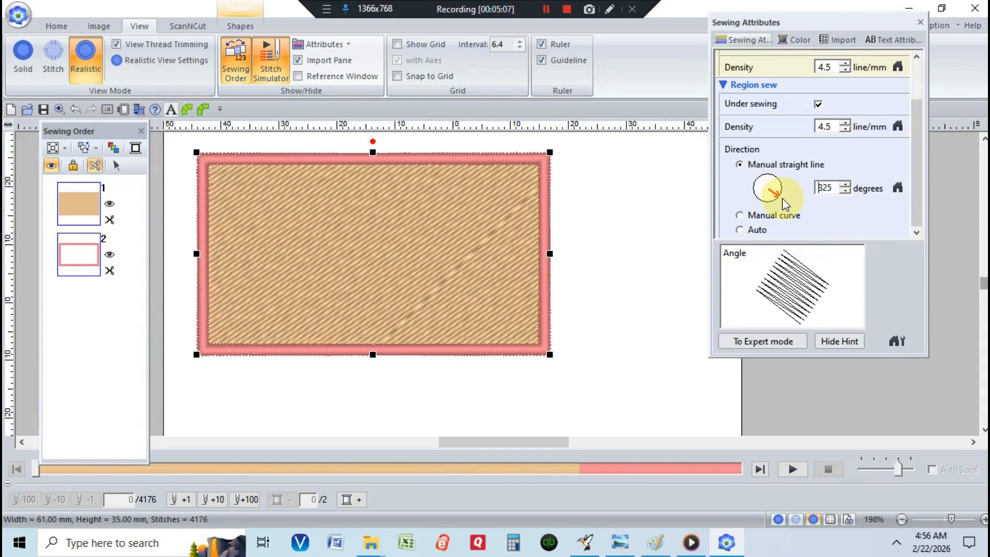
{"action": "left_click_drag", "start_coordinate": [781, 197], "coordinate": [768, 160]}
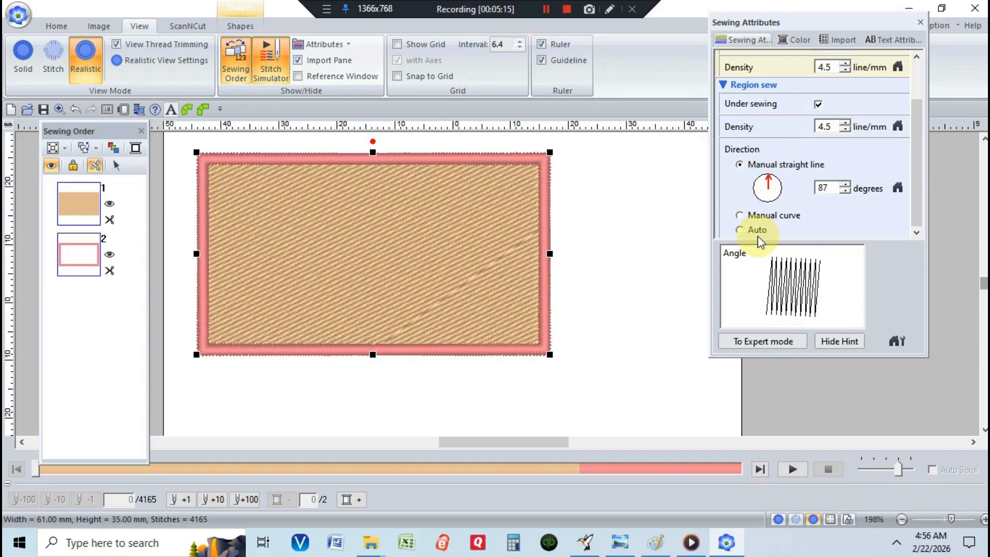
{"action": "left_click_drag", "start_coordinate": [766, 181], "coordinate": [779, 203]}
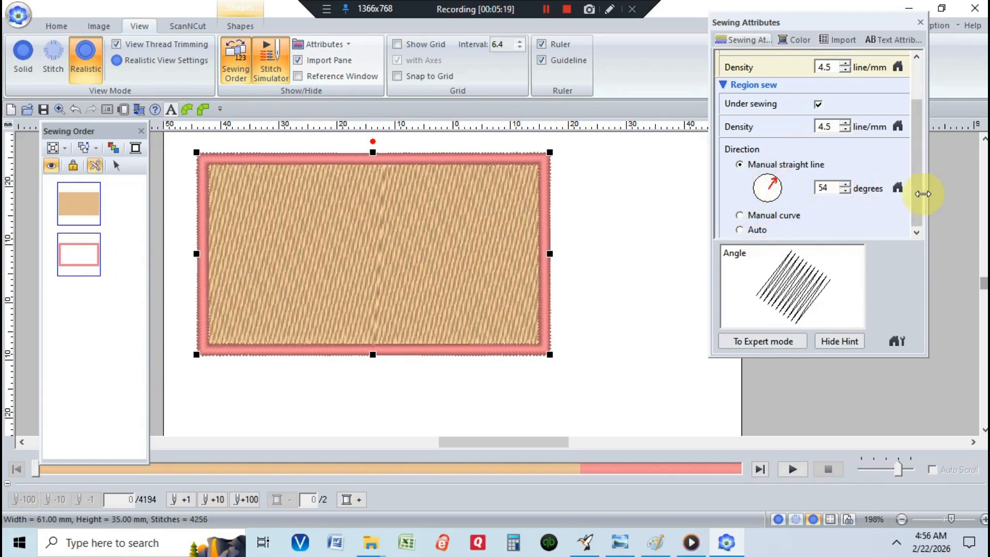
{"action": "left_click", "coordinate": [898, 190]}
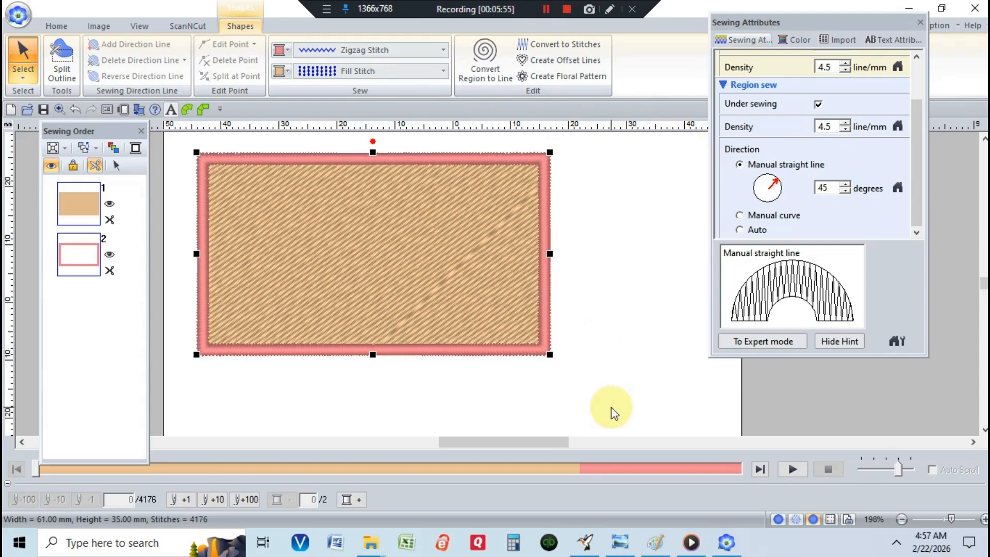
Step: Add a direction line to the rectangle's fill and reshape it to run vertically near the right edge
{"action": "left_click", "coordinate": [19, 68]}
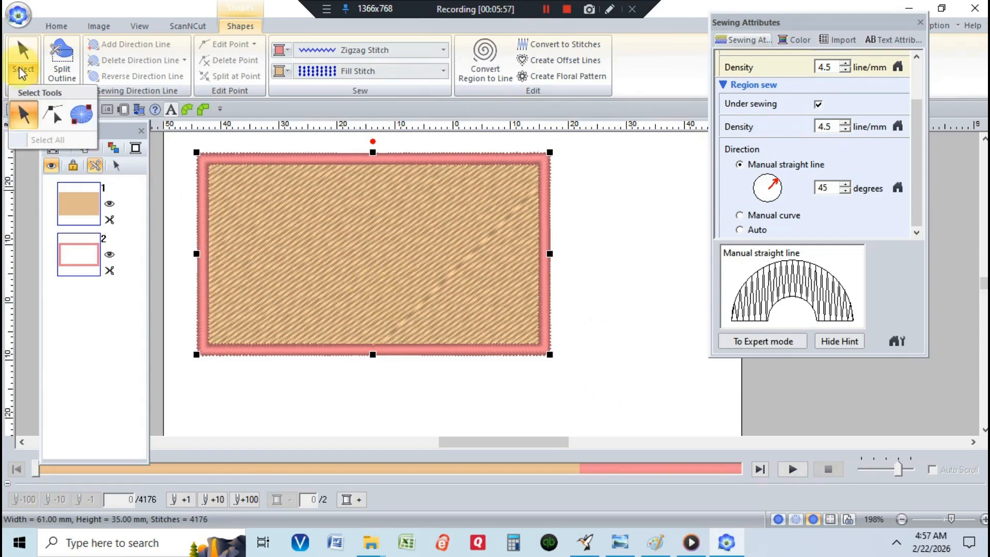
{"action": "left_click", "coordinate": [52, 118]}
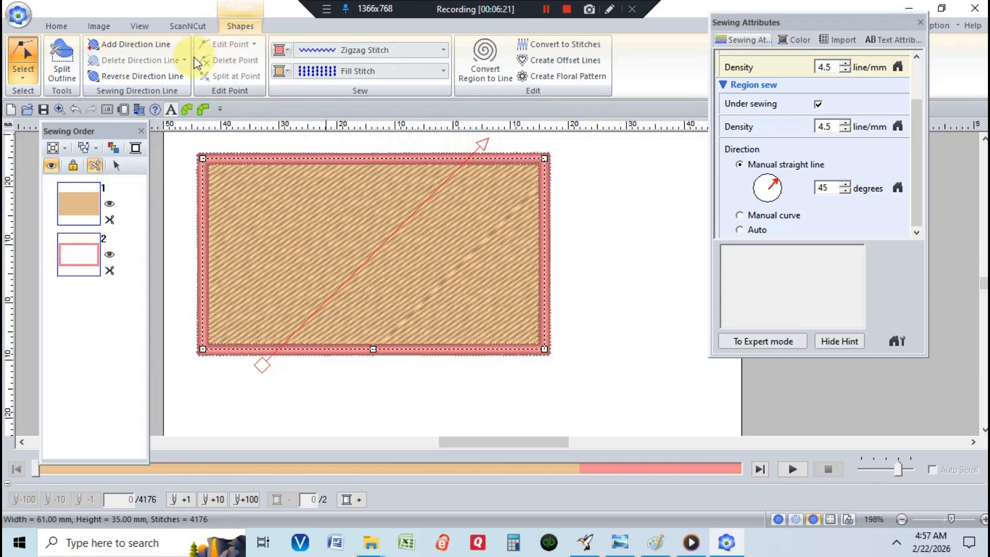
{"action": "left_click", "coordinate": [149, 46]}
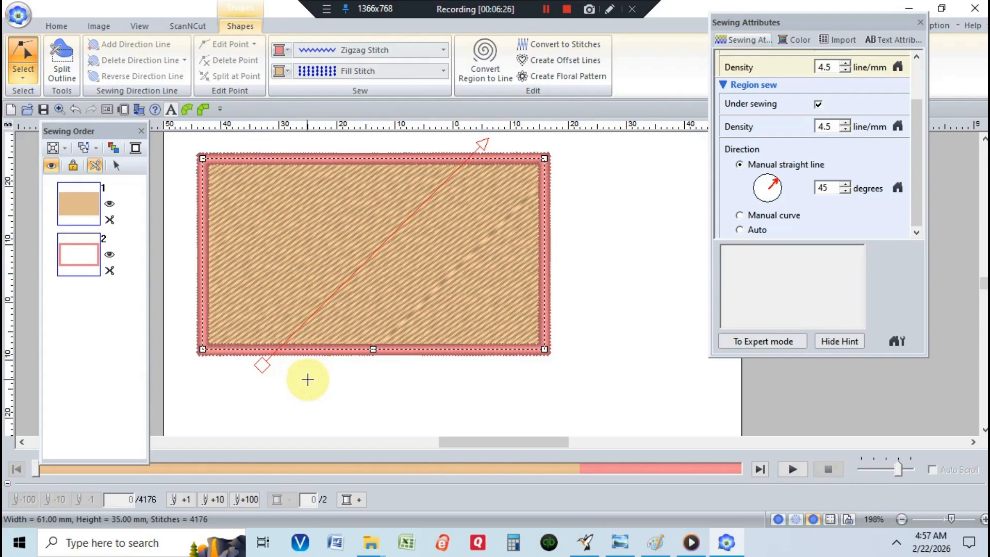
{"action": "left_click", "coordinate": [310, 378]}
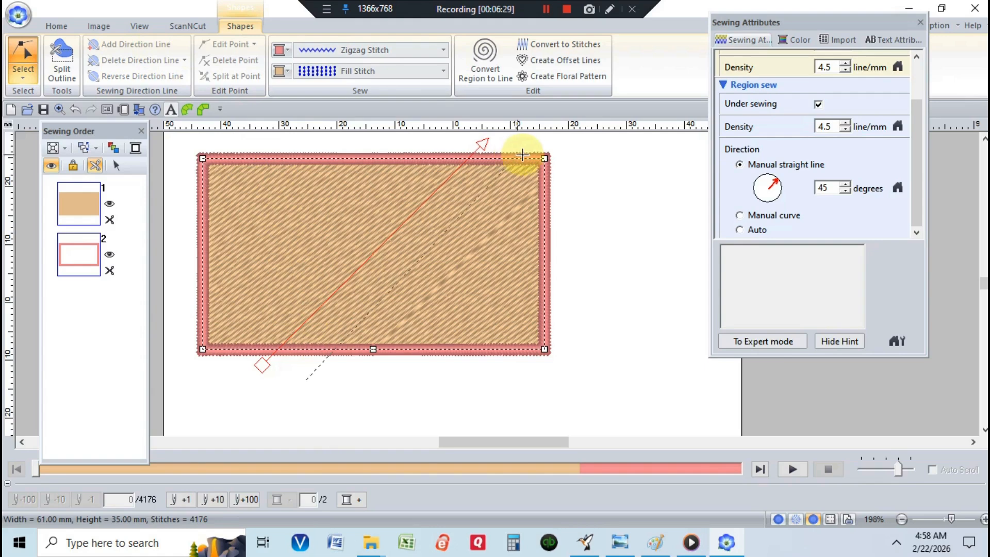
{"action": "left_click", "coordinate": [566, 137]}
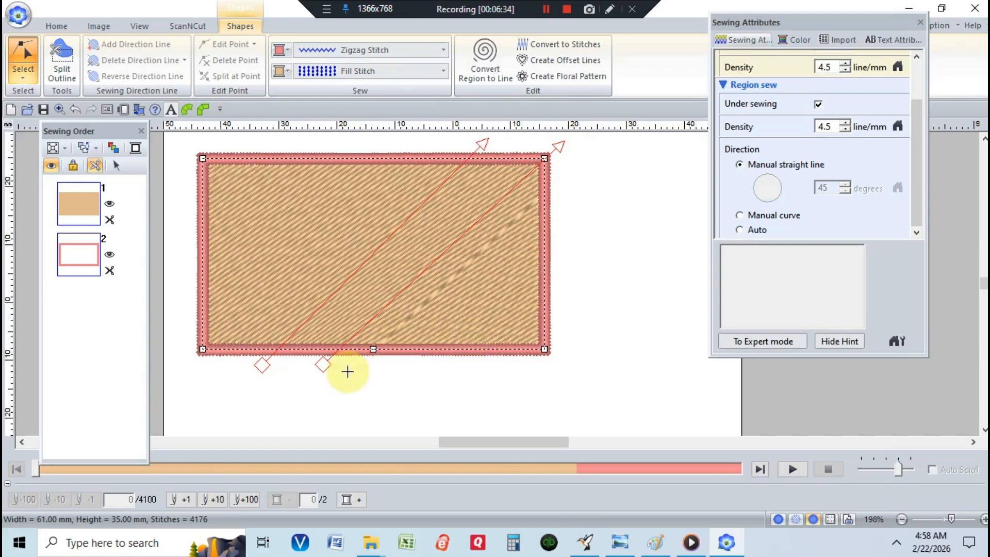
{"action": "left_click", "coordinate": [323, 364]}
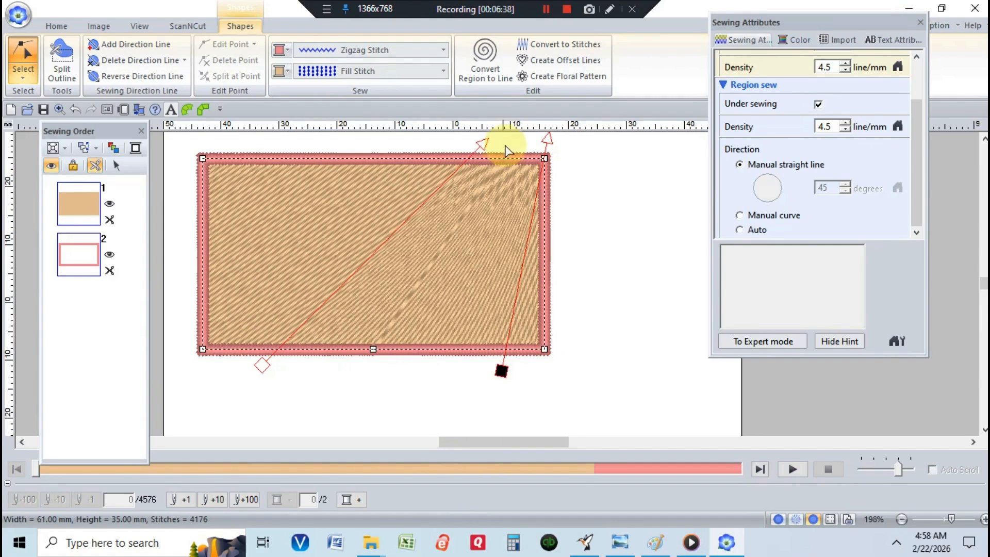
{"action": "left_click_drag", "start_coordinate": [548, 139], "coordinate": [510, 138]}
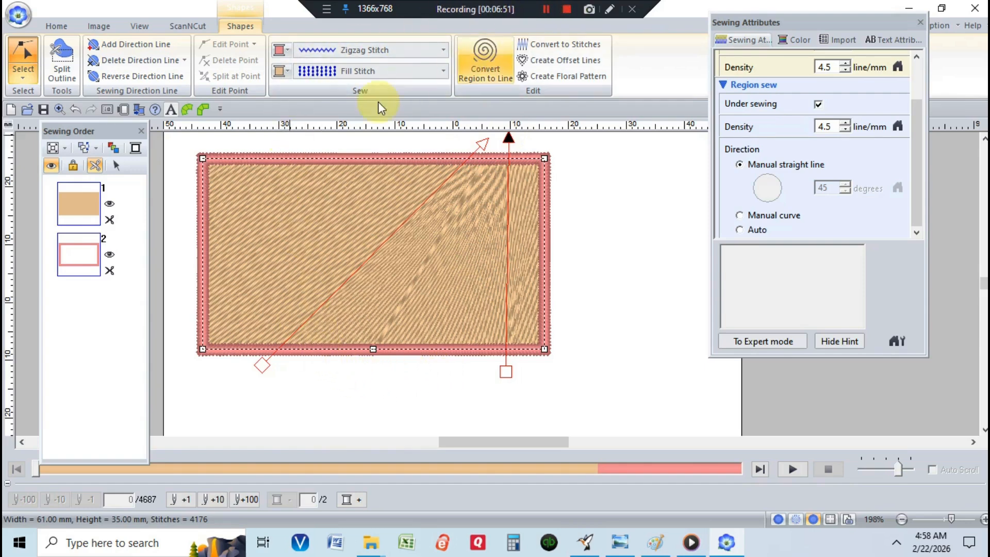
Step: Add two more direction lines on the fill's left side and drag their top ends so the lines lean nearly upright
{"action": "left_click", "coordinate": [145, 45]}
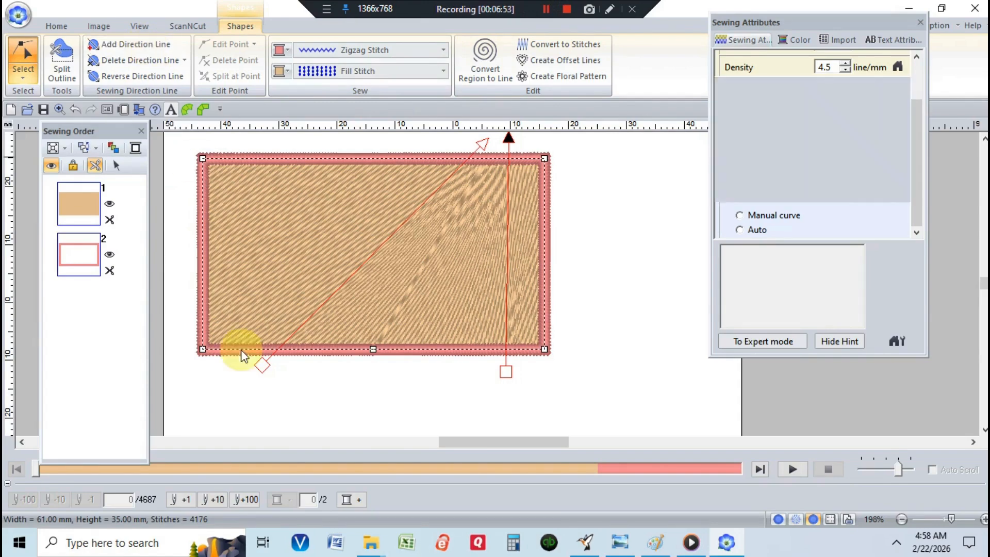
{"action": "left_click", "coordinate": [320, 140]}
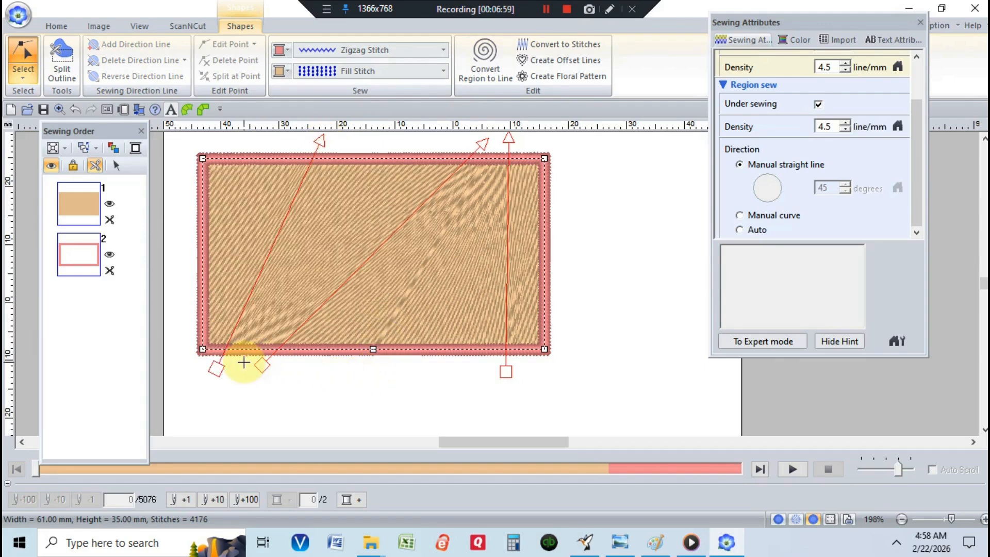
{"action": "left_click", "coordinate": [243, 362]}
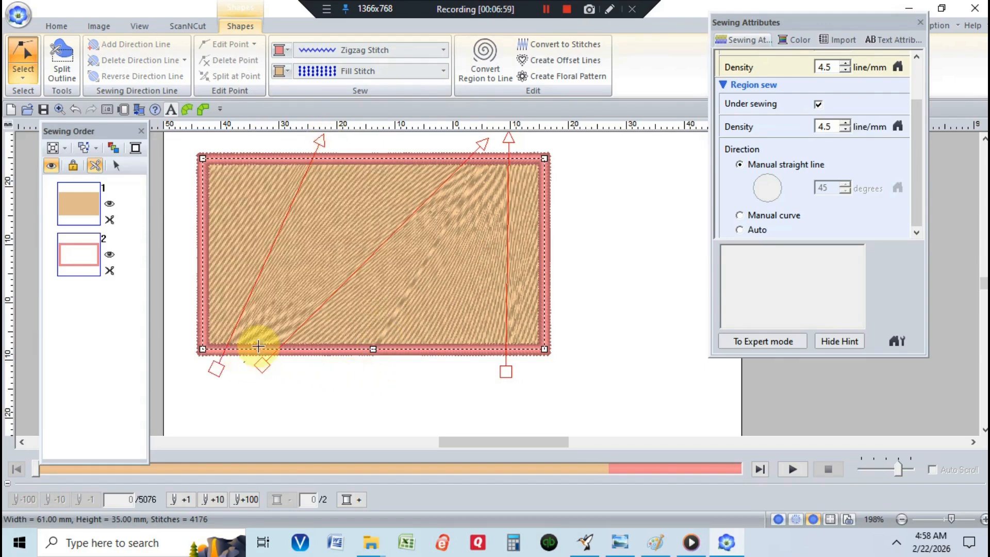
{"action": "left_click", "coordinate": [397, 141]}
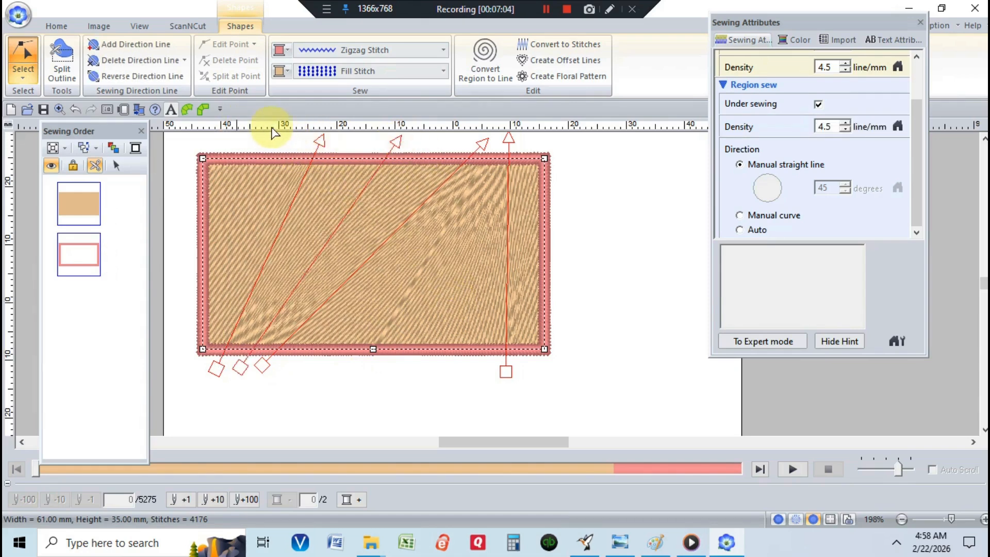
{"action": "left_click_drag", "start_coordinate": [396, 141], "coordinate": [296, 138]}
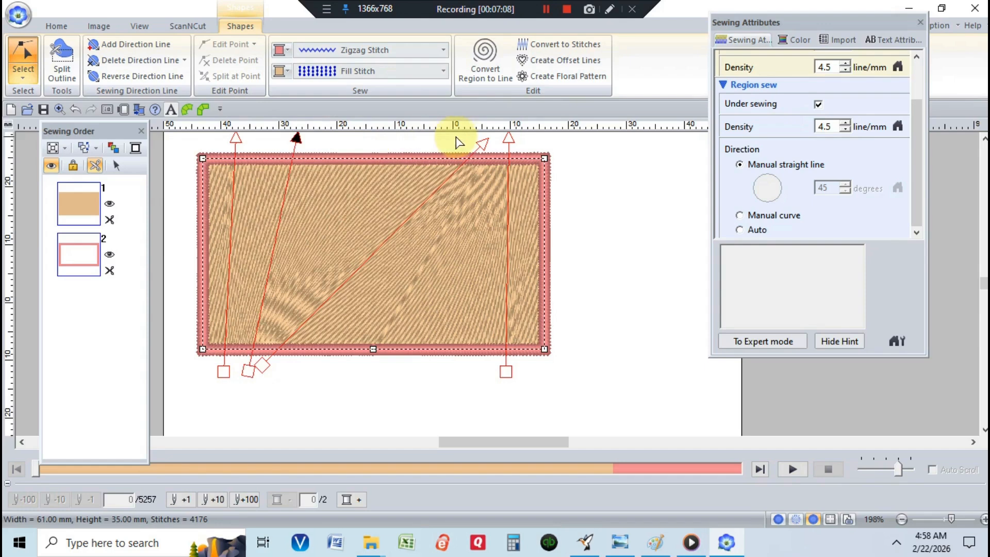
{"action": "left_click_drag", "start_coordinate": [481, 142], "coordinate": [344, 138]}
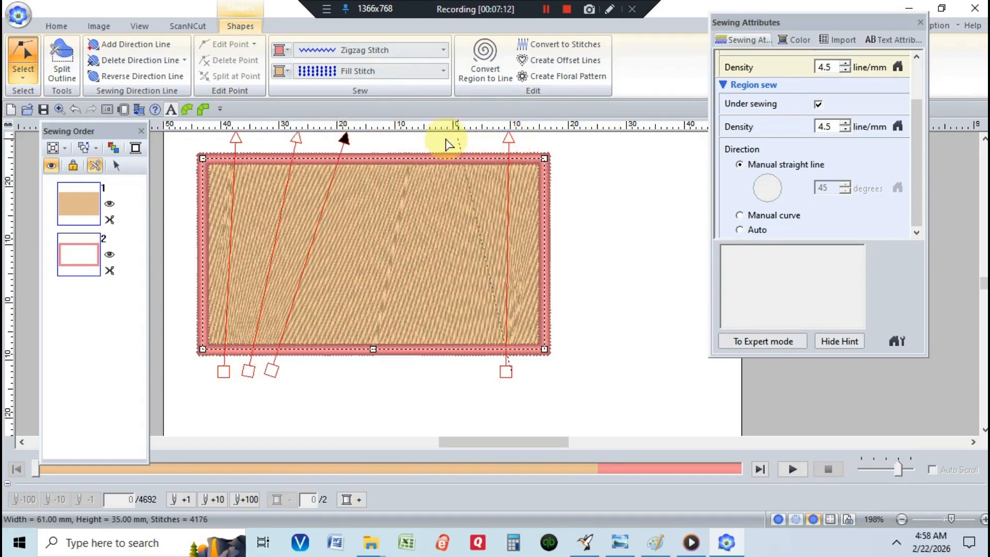
Step: Delete the direction line on the right side of the fill
{"action": "left_click", "coordinate": [441, 411]}
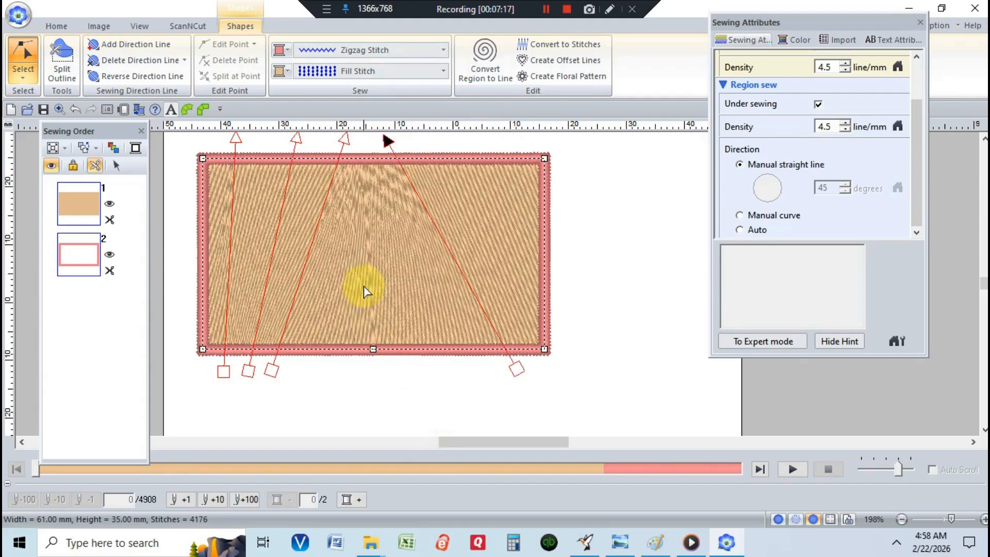
{"action": "left_click", "coordinate": [135, 60]}
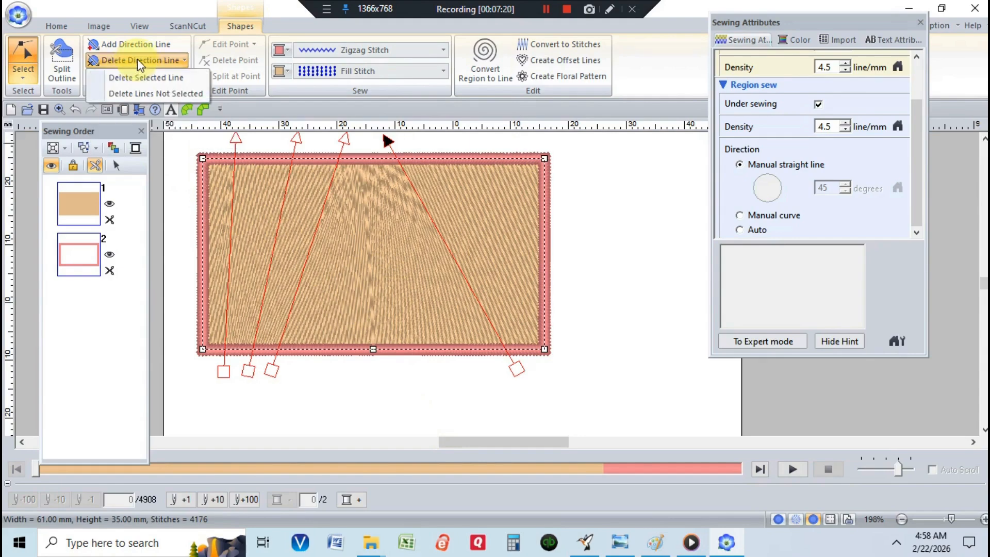
{"action": "left_click", "coordinate": [144, 76]}
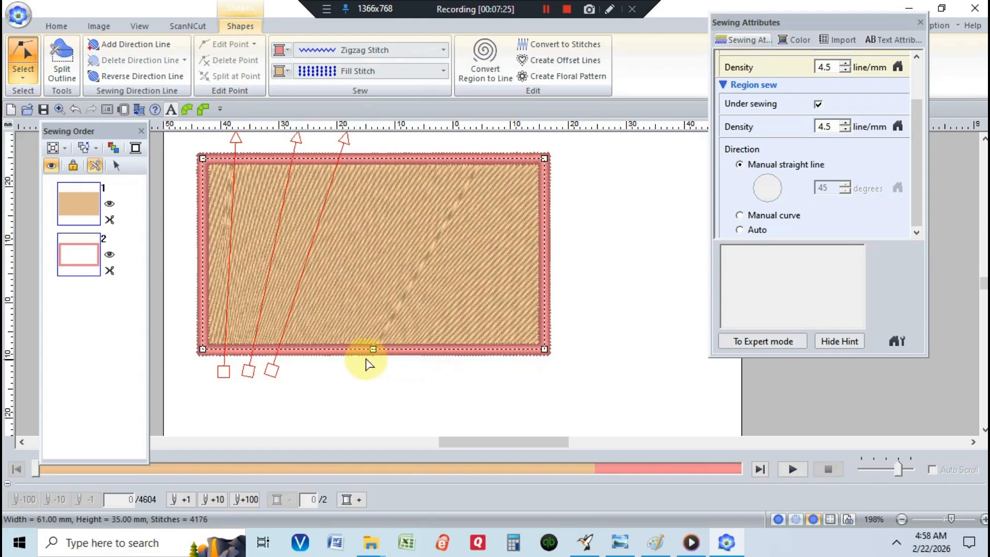
Step: Leave direction-line editing and reselect the rectangle through the sewing order list
{"action": "left_click", "coordinate": [271, 376]}
{"action": "left_click", "coordinate": [349, 147]}
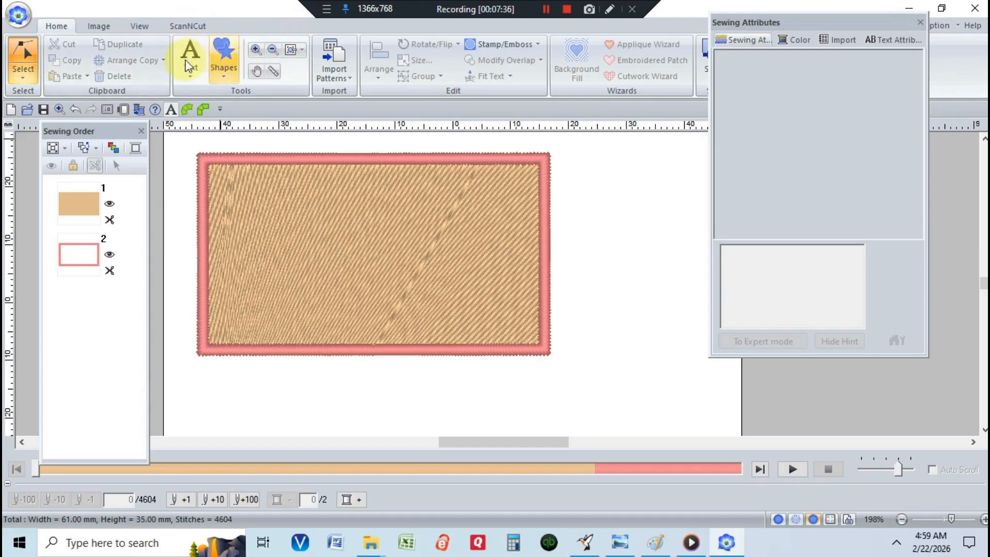
{"action": "left_click", "coordinate": [89, 202]}
{"action": "right_click", "coordinate": [90, 203]}
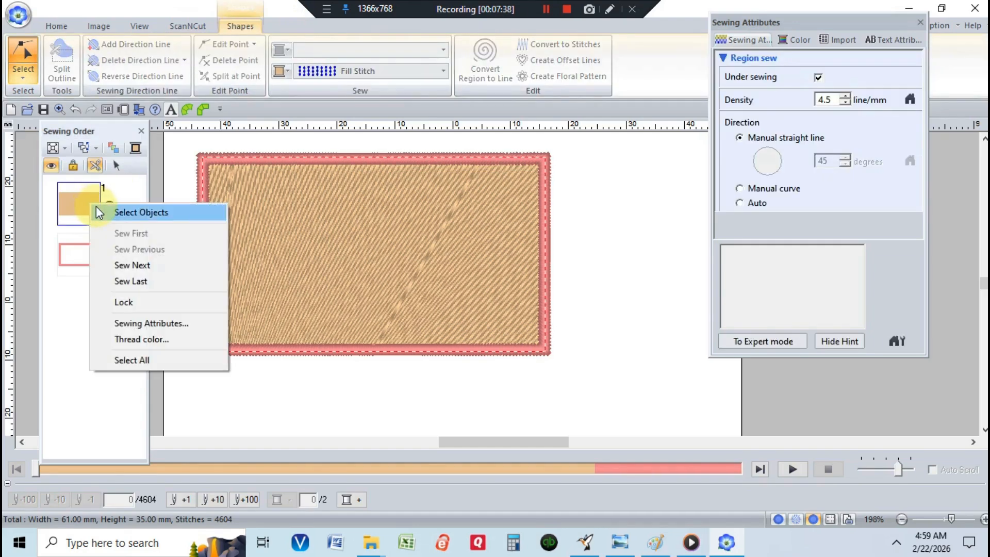
{"action": "left_click", "coordinate": [100, 212]}
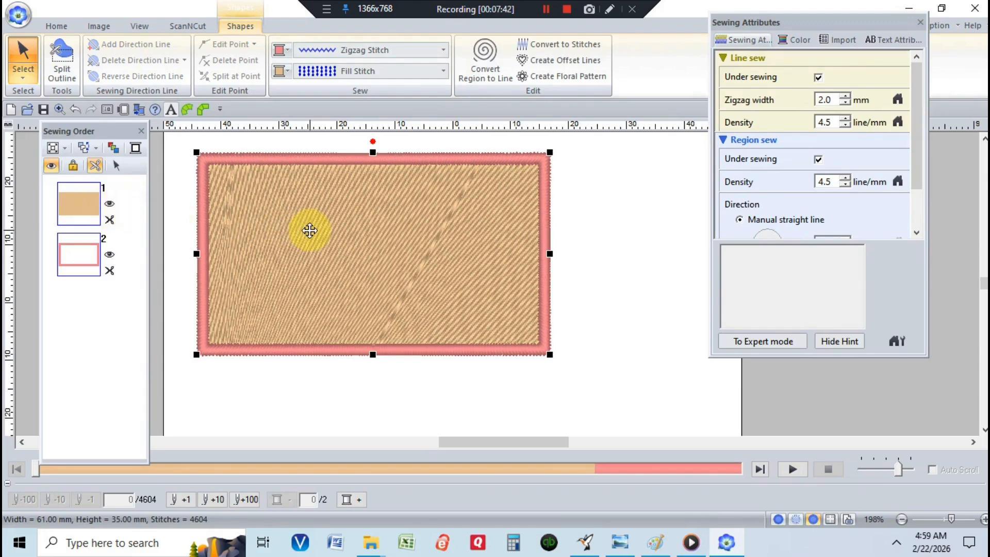
Step: Switch to direction-line editing and reverse the direction of the rectangle fill's direction lines
{"action": "left_click", "coordinate": [23, 77]}
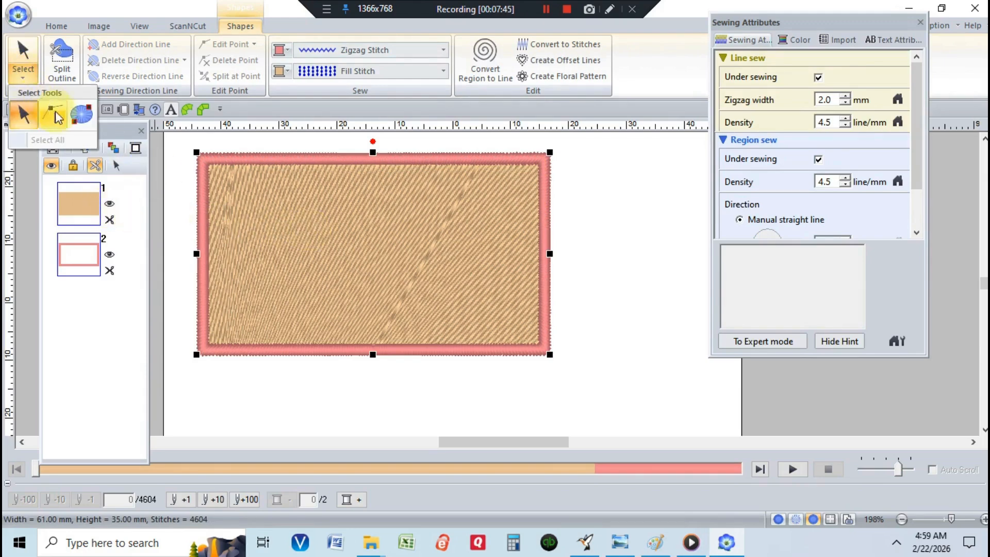
{"action": "left_click", "coordinate": [56, 117]}
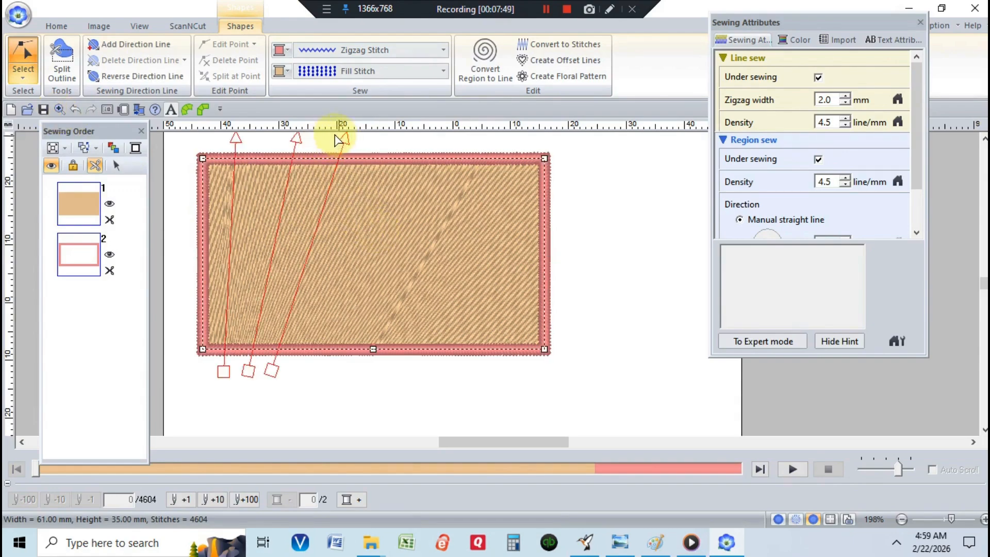
{"action": "left_click", "coordinate": [123, 77]}
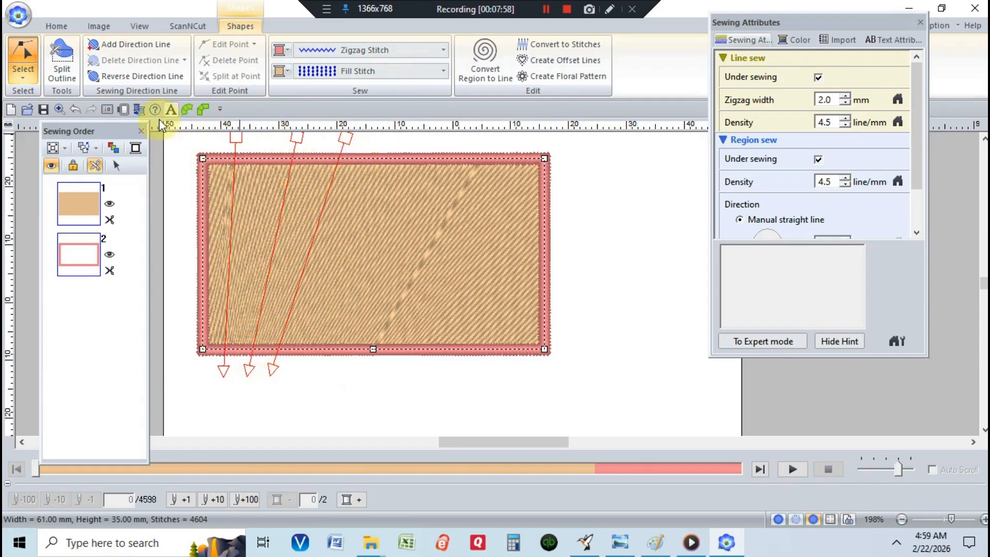
Step: Delete all direction lines except the rightmost one, and reverse that remaining line's direction
{"action": "left_click", "coordinate": [345, 138]}
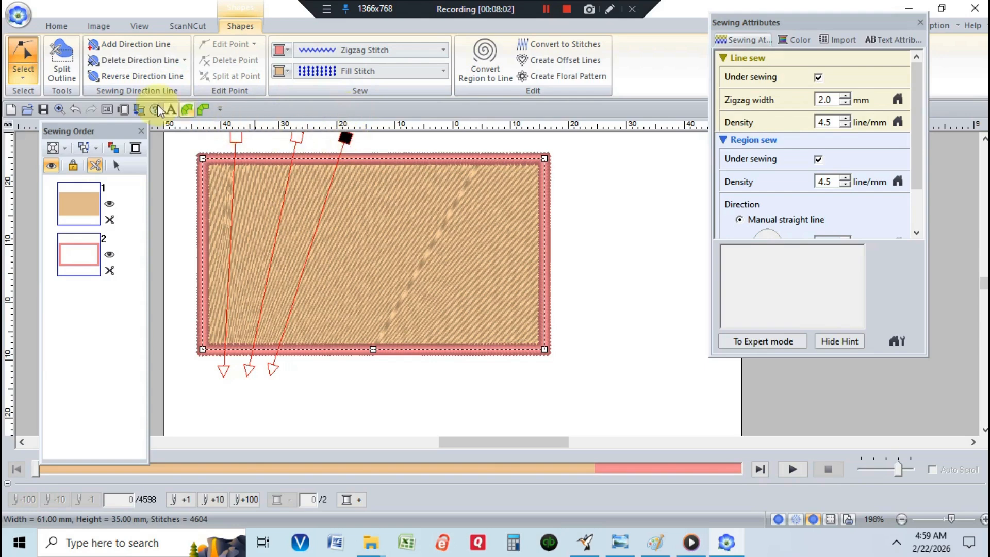
{"action": "left_click", "coordinate": [184, 60]}
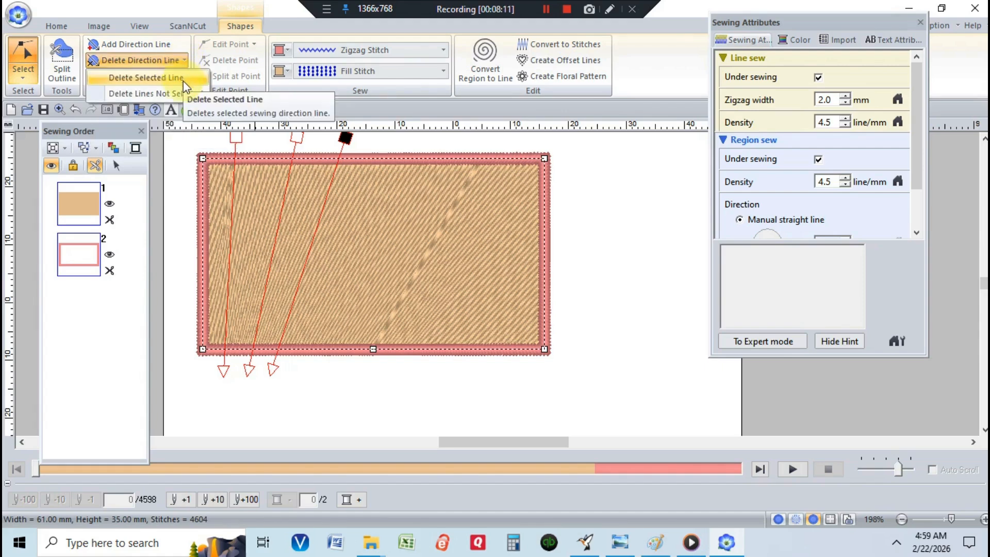
{"action": "left_click", "coordinate": [154, 93]}
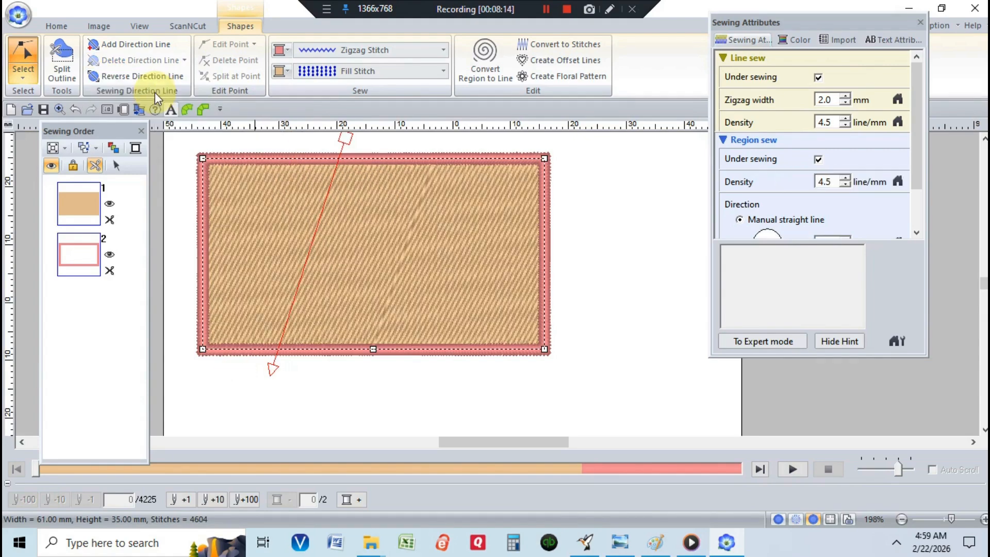
{"action": "left_click", "coordinate": [160, 78]}
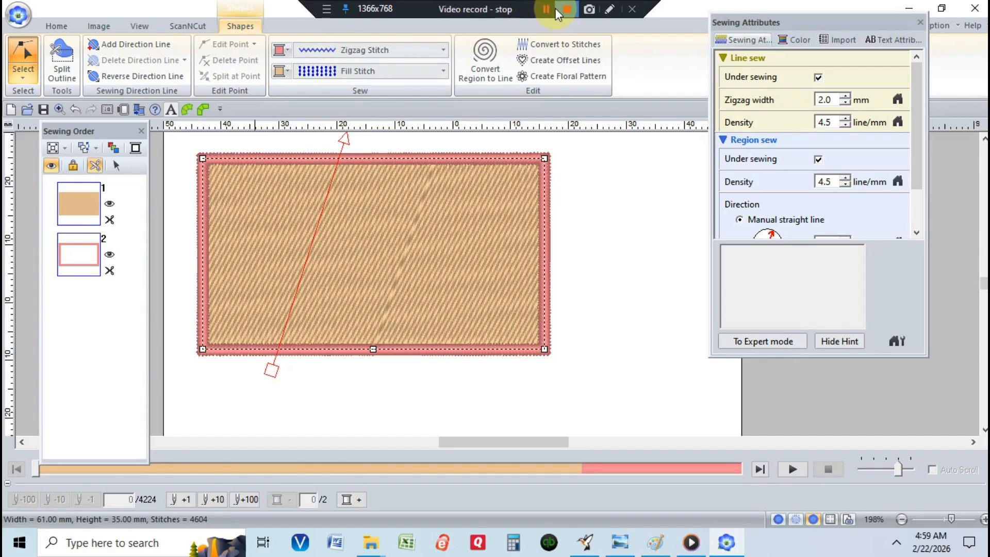
Step: Change the fill to Motif Stitch and stretch its direction line diagonally from the lower-left to upper-right corner
{"action": "left_click", "coordinate": [443, 71]}
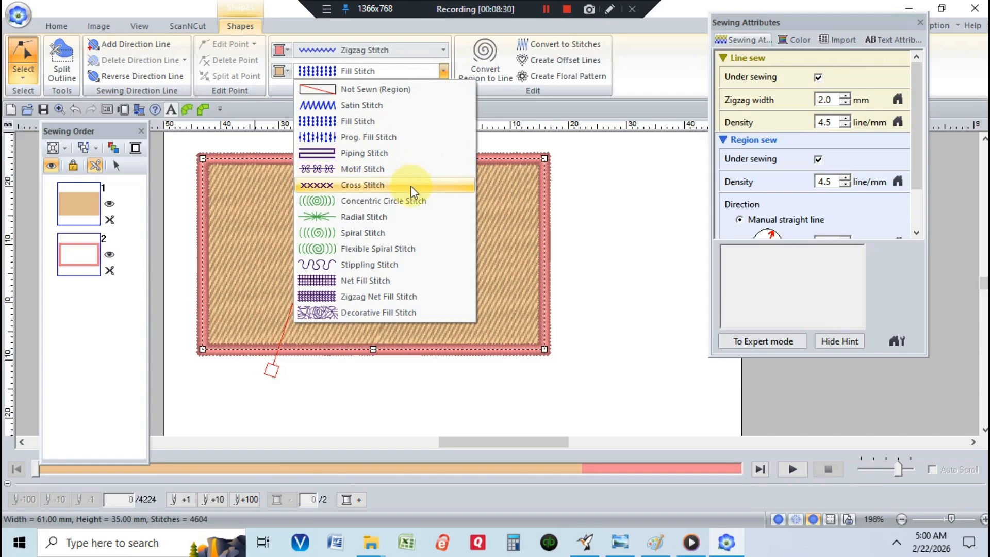
{"action": "left_click", "coordinate": [411, 169]}
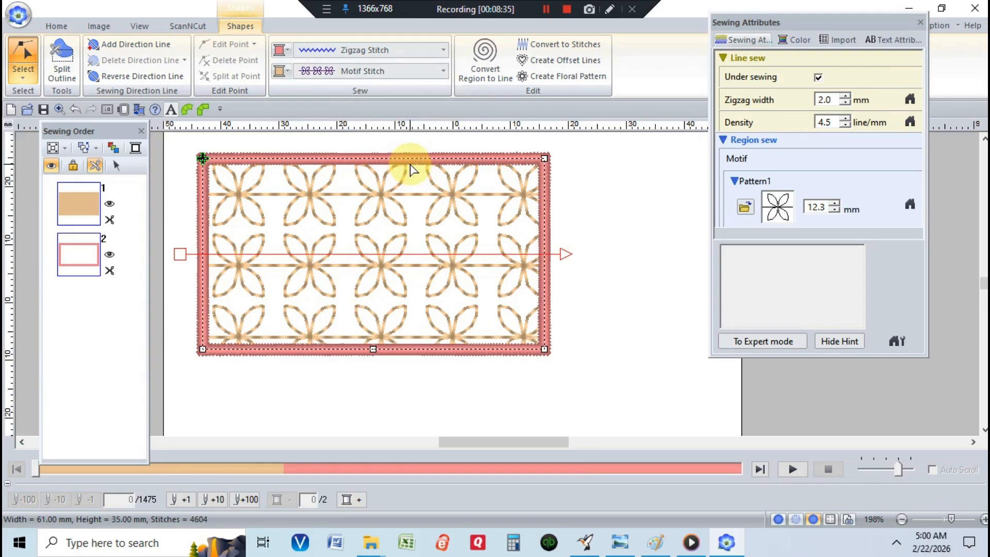
{"action": "left_click_drag", "start_coordinate": [567, 254], "coordinate": [567, 157]}
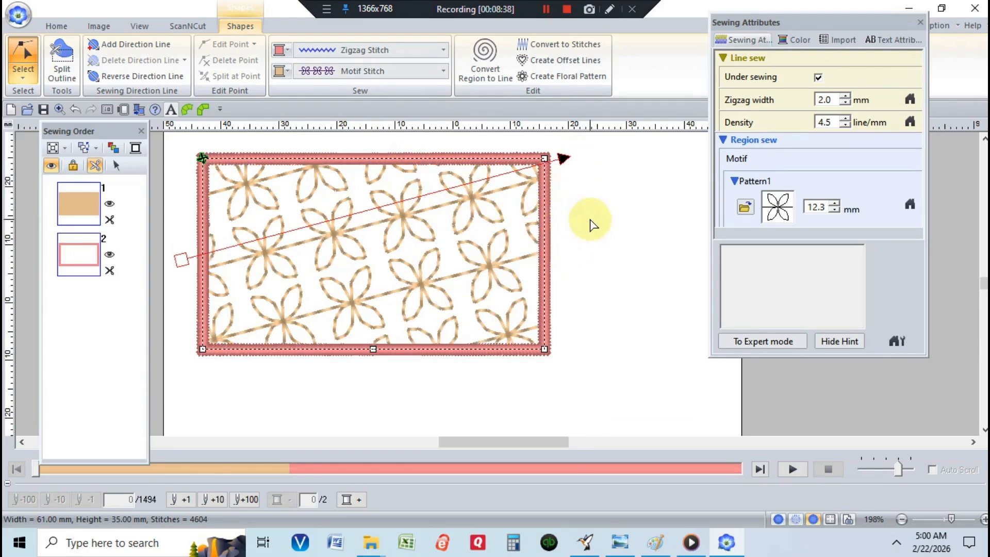
{"action": "left_click_drag", "start_coordinate": [181, 260], "coordinate": [182, 384]}
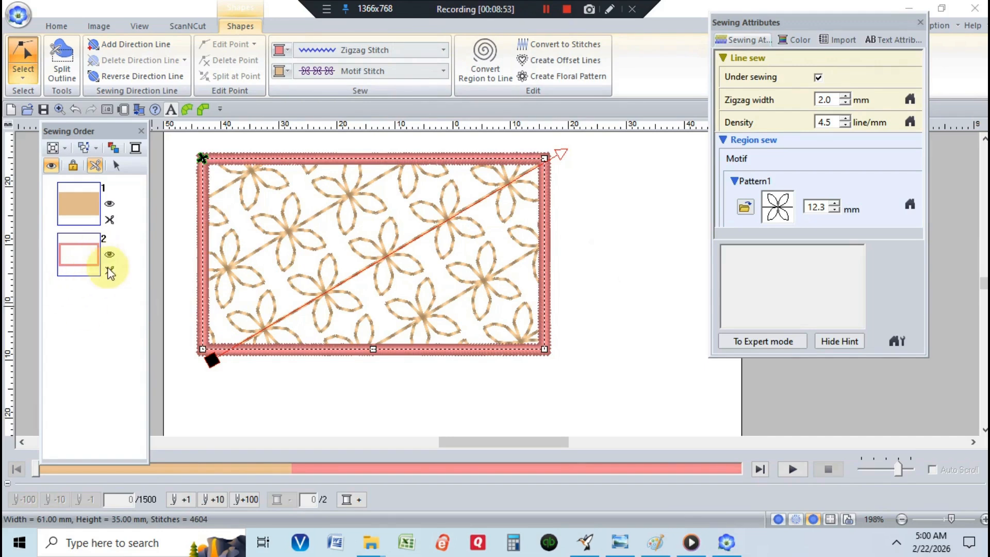
Step: Select the rectangle shape and delete it from the design
{"action": "left_click_drag", "start_coordinate": [120, 291], "coordinate": [44, 190]}
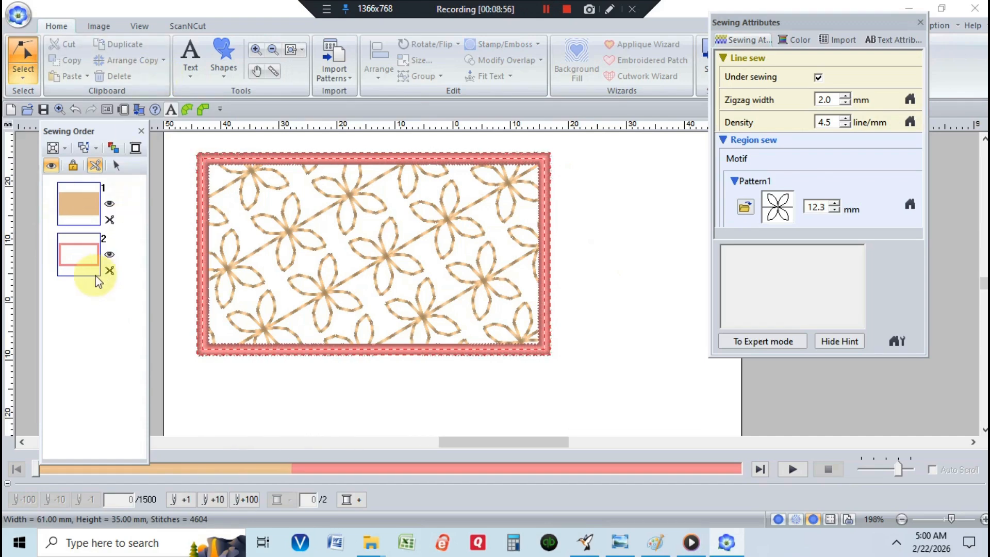
{"action": "right_click", "coordinate": [72, 259]}
{"action": "left_click", "coordinate": [88, 268]}
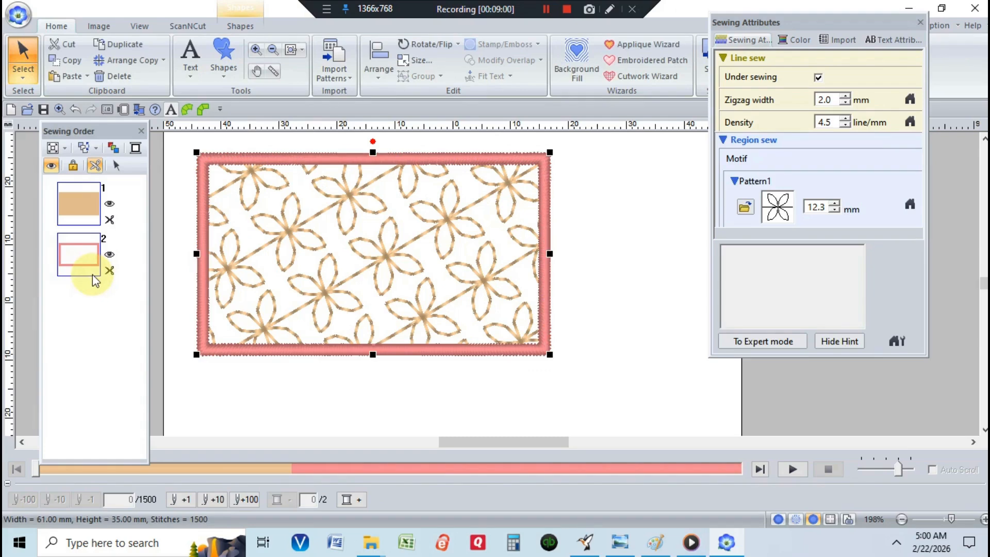
{"action": "left_click", "coordinate": [111, 76]}
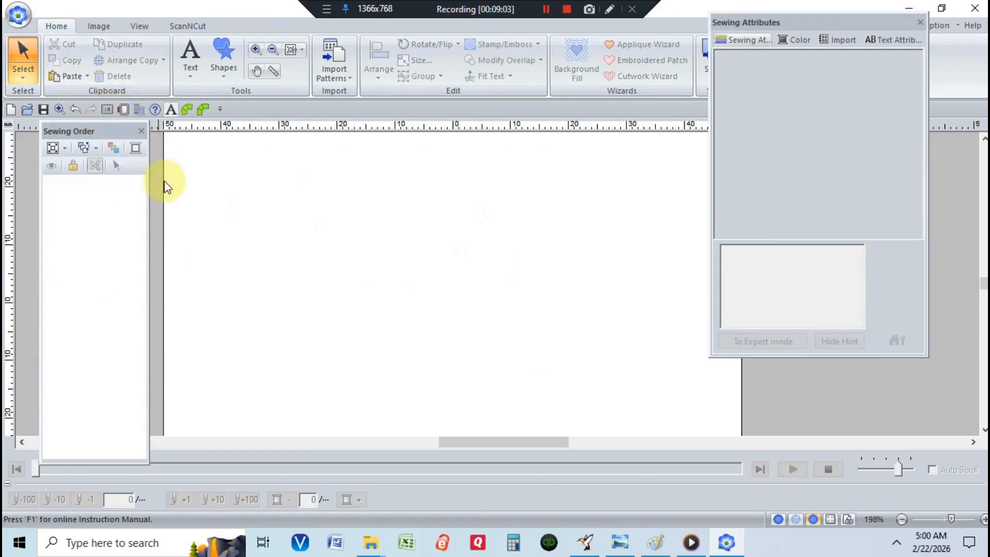
Step: Draw an ellipse about 36 × 30 mm on the canvas
{"action": "left_click", "coordinate": [221, 51]}
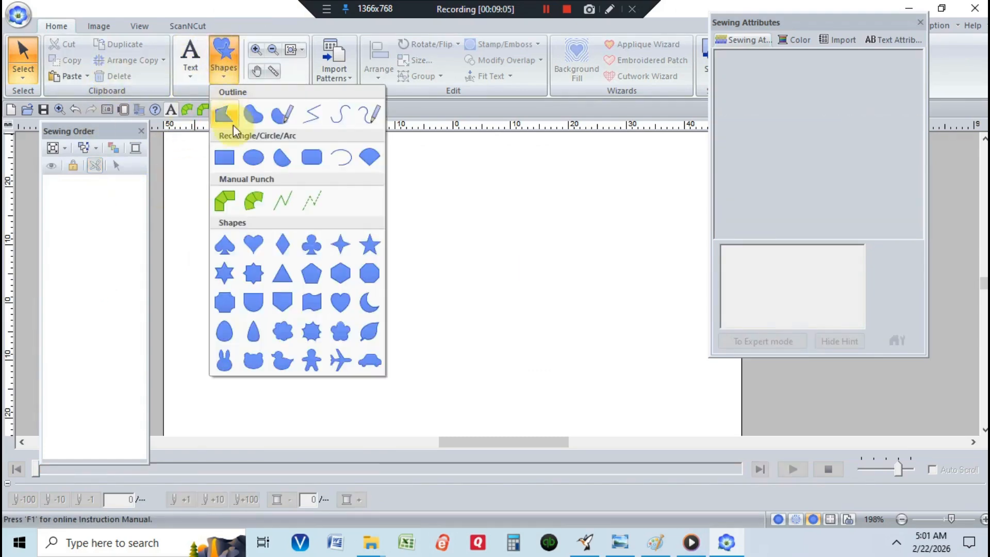
{"action": "left_click", "coordinate": [245, 160]}
{"action": "left_click_drag", "start_coordinate": [267, 191], "coordinate": [466, 355]}
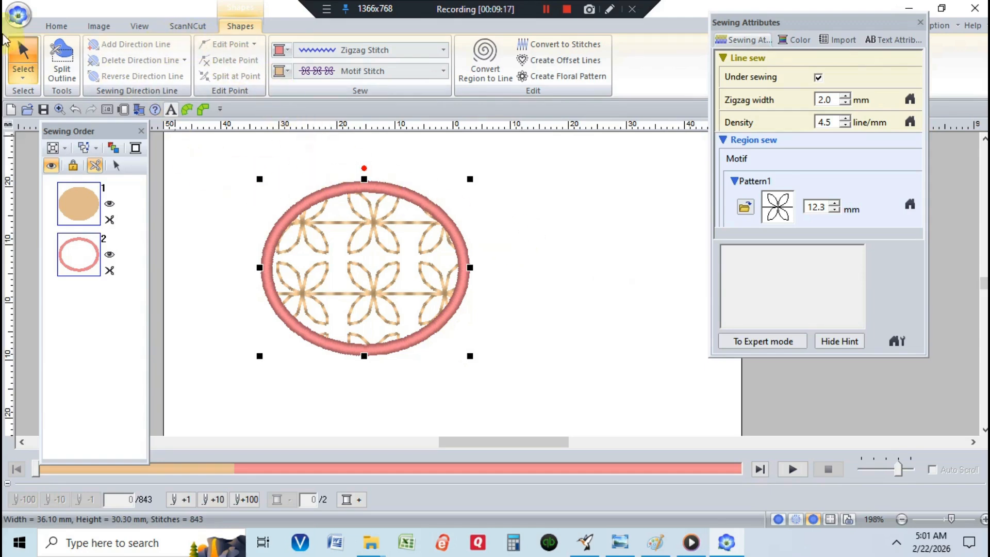
Step: Edit the ellipse's direction line so it runs diagonally from lower-left to upper-right
{"action": "left_click", "coordinate": [23, 72]}
{"action": "left_click", "coordinate": [49, 116]}
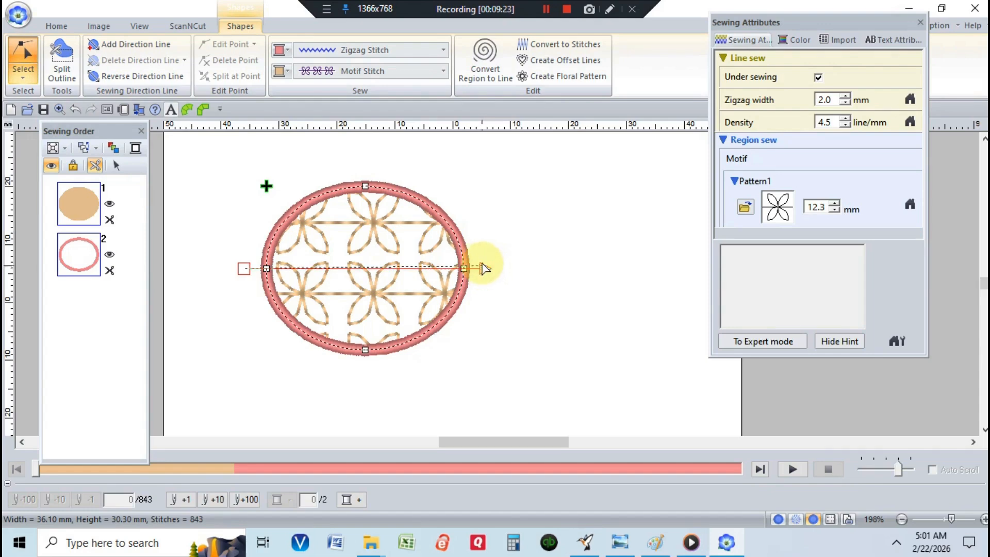
{"action": "left_click_drag", "start_coordinate": [482, 267], "coordinate": [470, 194]}
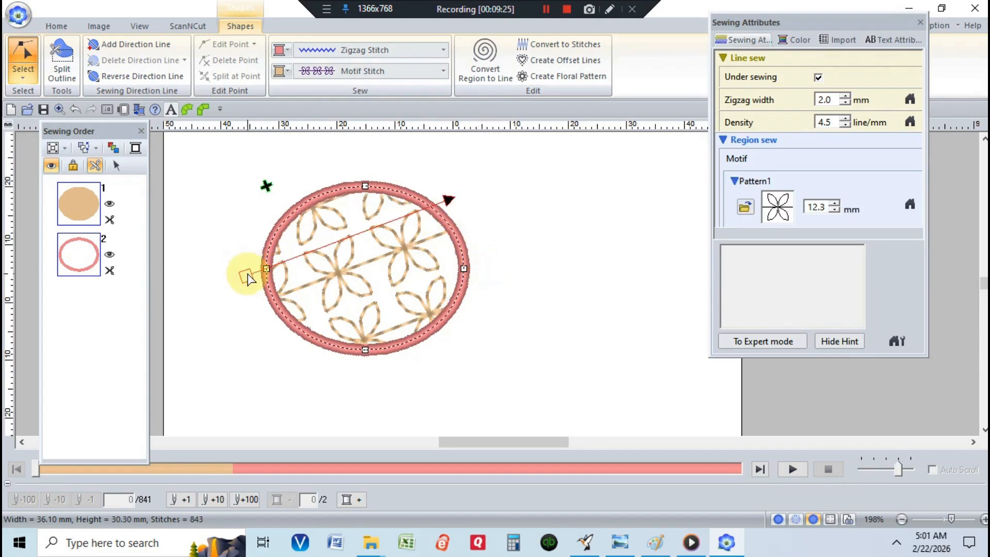
{"action": "left_click_drag", "start_coordinate": [248, 279], "coordinate": [273, 358]}
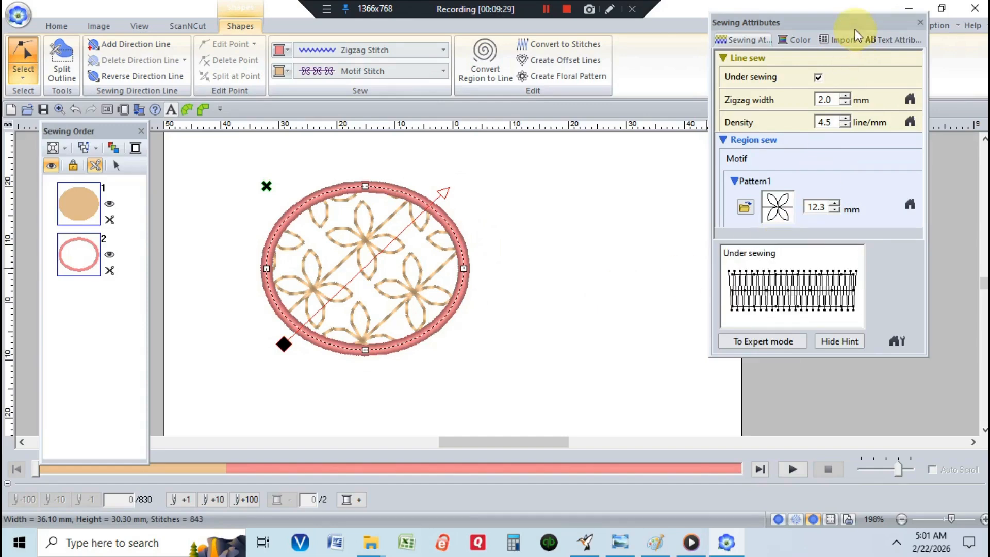
Step: Switch the Sewing Attributes panel to expert mode and scroll through its settings
{"action": "left_click", "coordinate": [139, 26]}
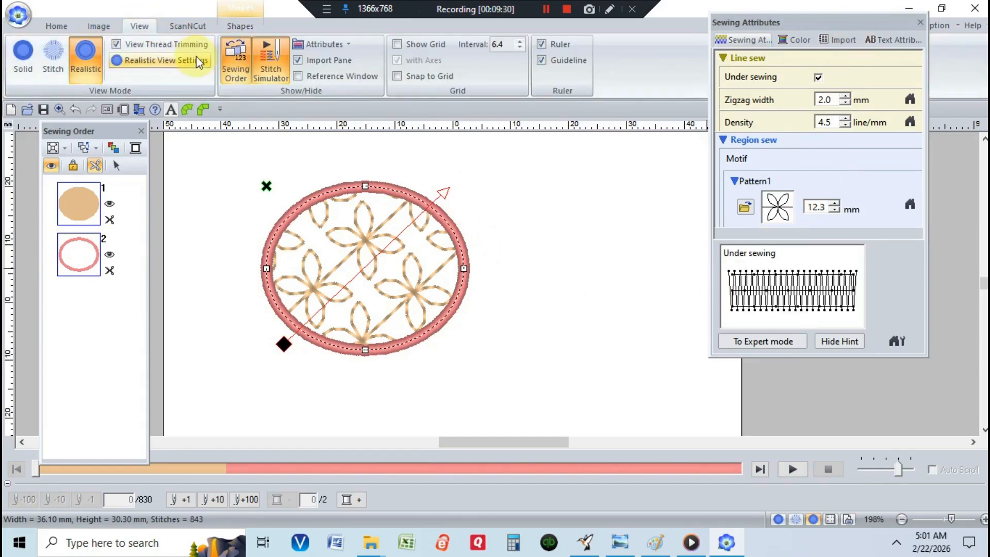
{"action": "left_click", "coordinate": [326, 46]}
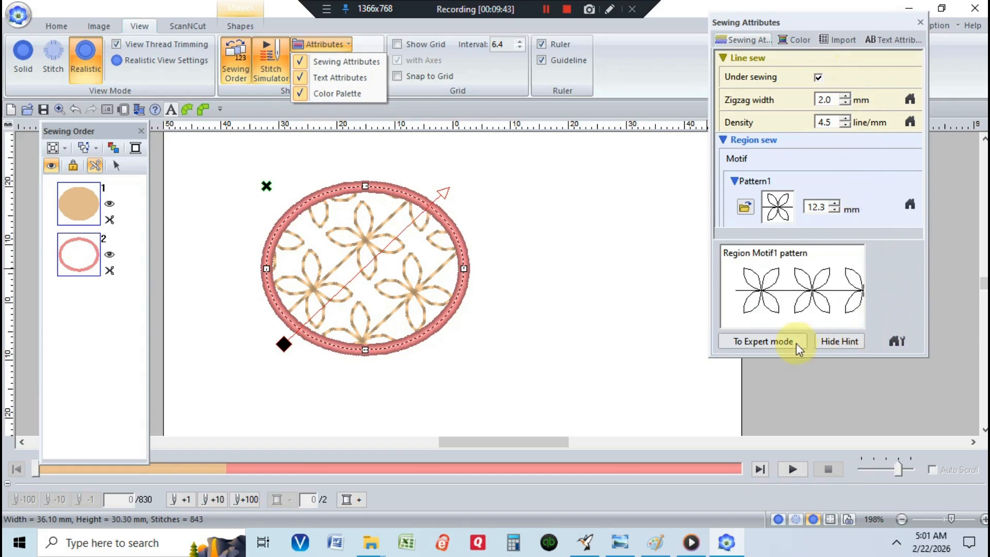
{"action": "left_click", "coordinate": [765, 342]}
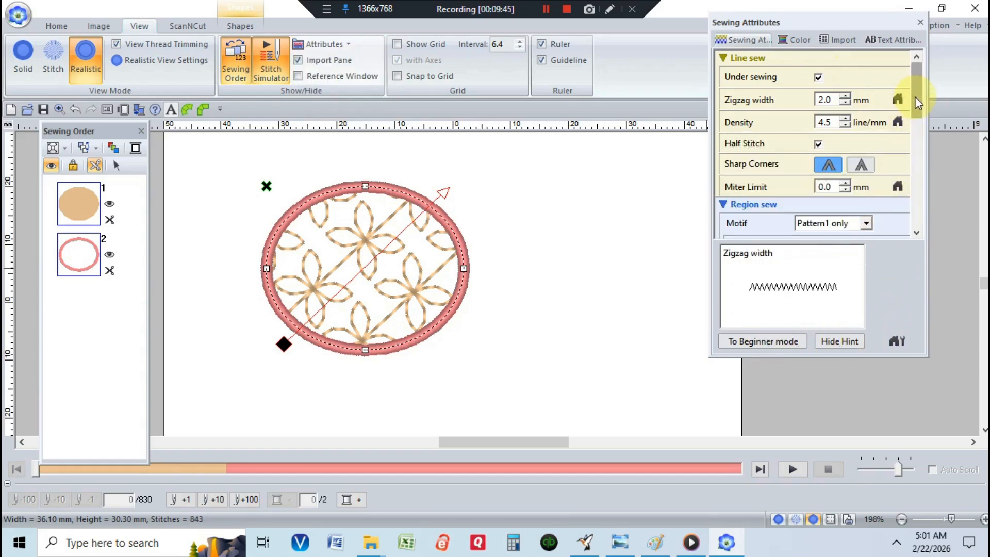
{"action": "left_click_drag", "start_coordinate": [919, 103], "coordinate": [920, 220]}
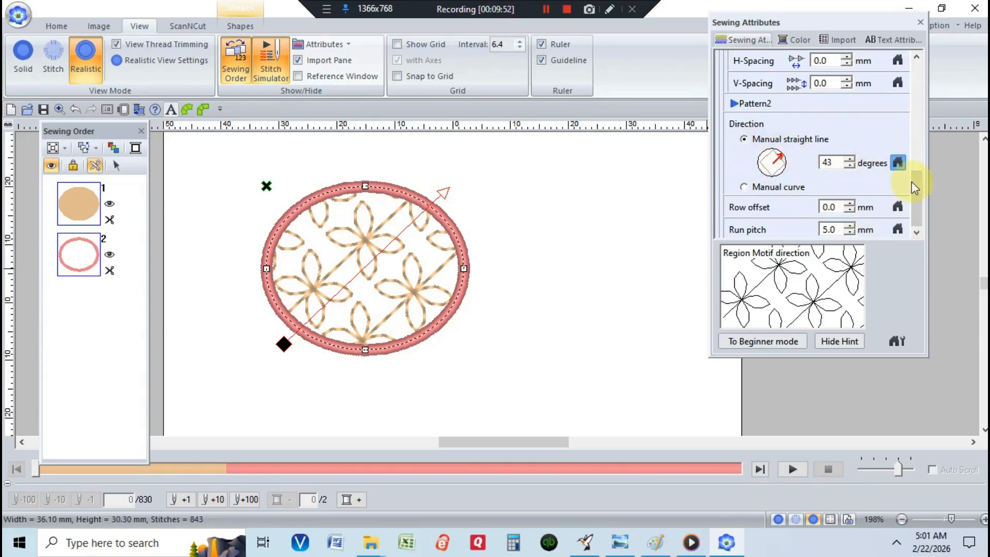
{"action": "left_click_drag", "start_coordinate": [919, 217], "coordinate": [901, 66]}
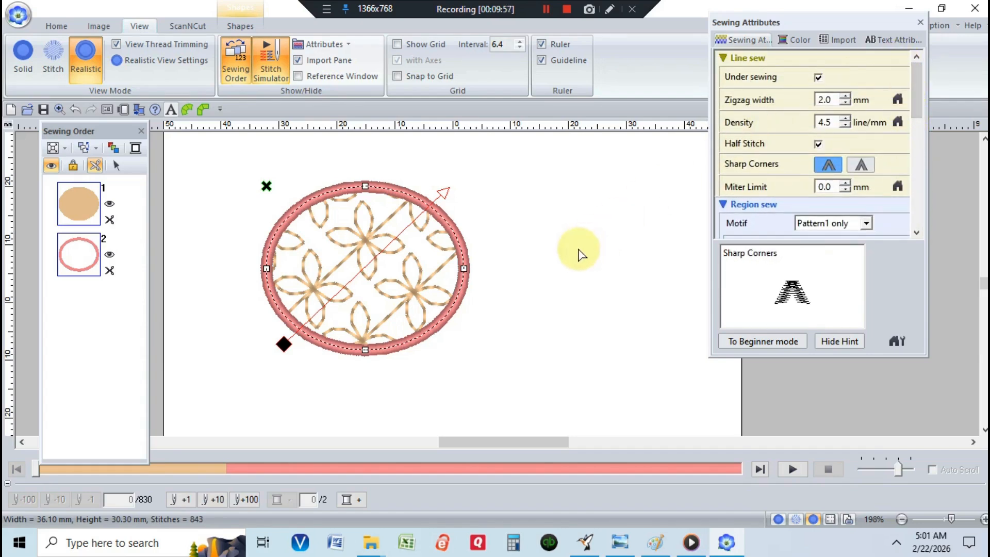
Step: Move the ellipse's entry point marker inside the shape near its lower middle
{"action": "left_click", "coordinate": [546, 8]}
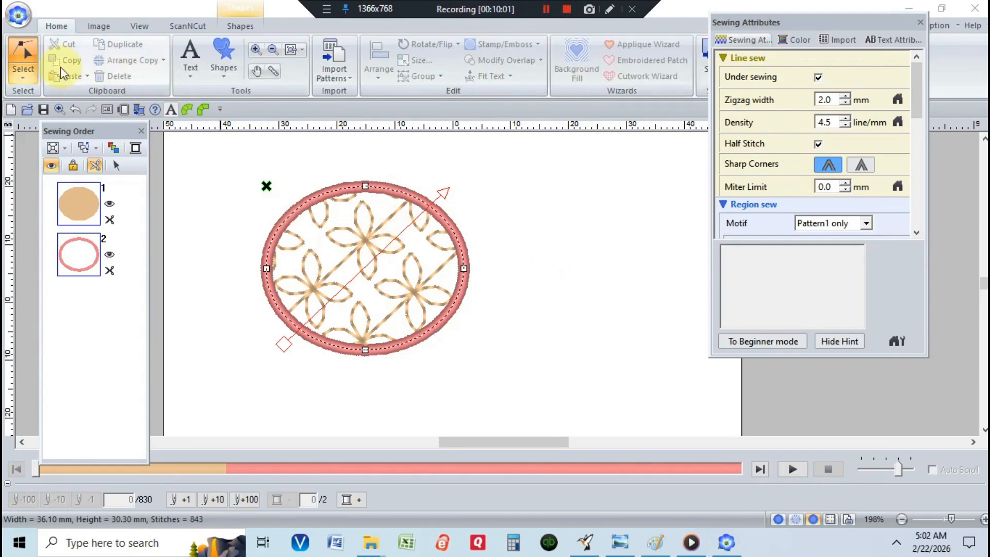
{"action": "left_click", "coordinate": [24, 64]}
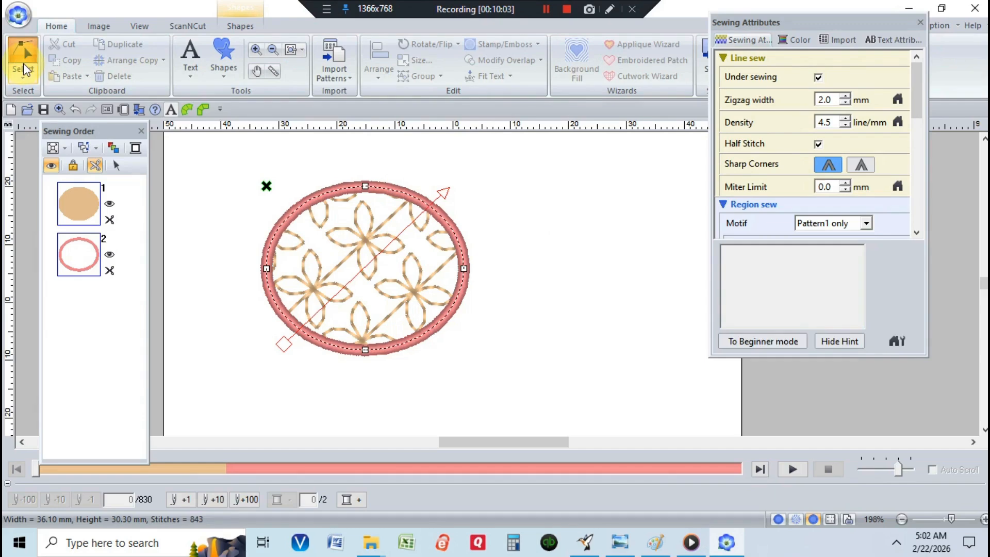
{"action": "left_click", "coordinate": [24, 78]}
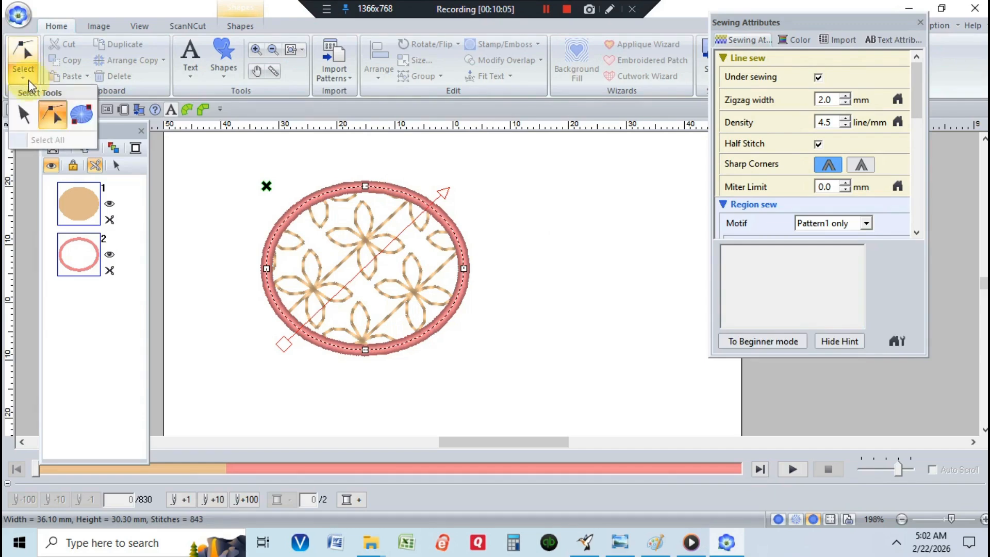
{"action": "left_click", "coordinate": [52, 118]}
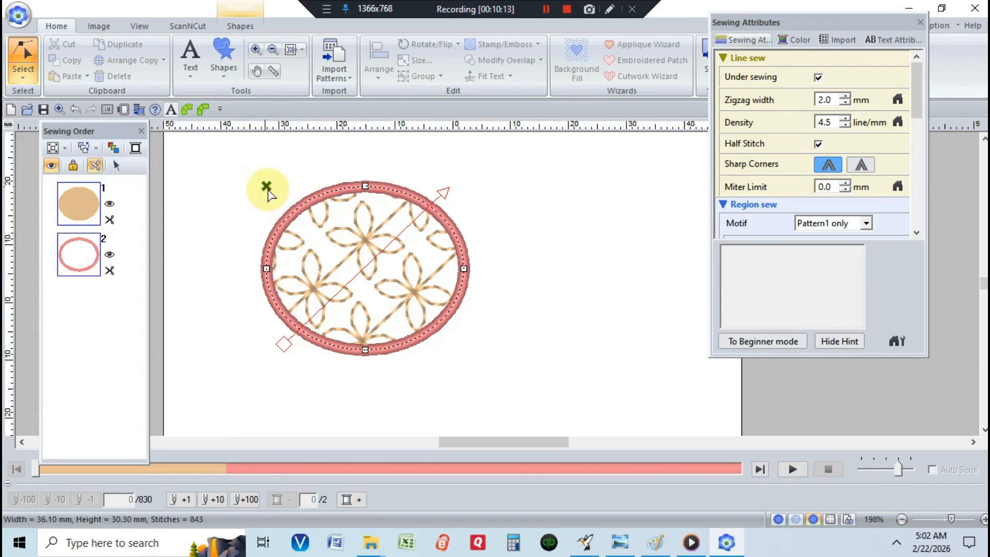
{"action": "mouse_move", "coordinate": [268, 189]}
{"action": "left_mouse_down"}
{"action": "mouse_move", "coordinate": [320, 221]}
{"action": "mouse_move", "coordinate": [325, 242]}
{"action": "left_mouse_up"}
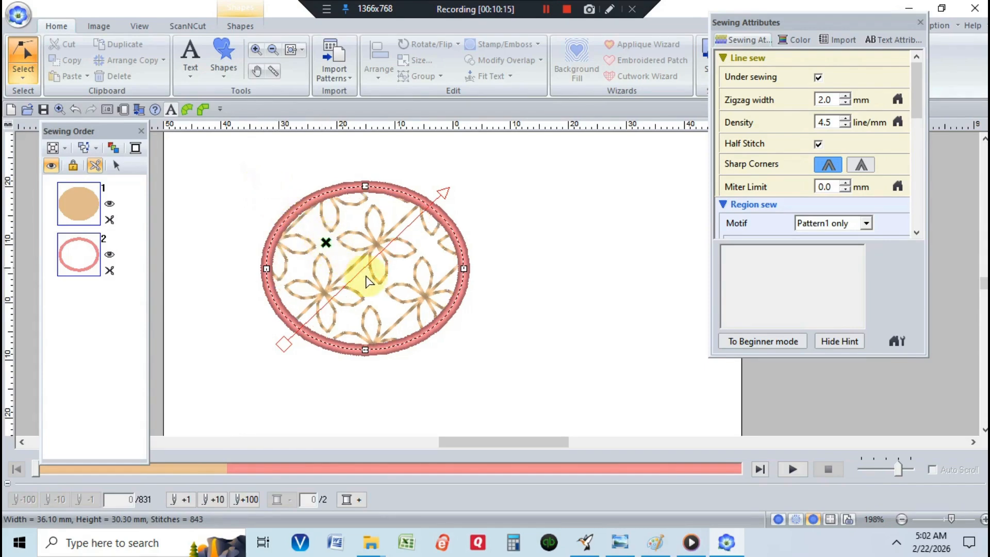
{"action": "mouse_move", "coordinate": [368, 281]}
{"action": "left_mouse_down"}
{"action": "mouse_move", "coordinate": [380, 287]}
{"action": "mouse_move", "coordinate": [359, 317]}
{"action": "left_mouse_up"}
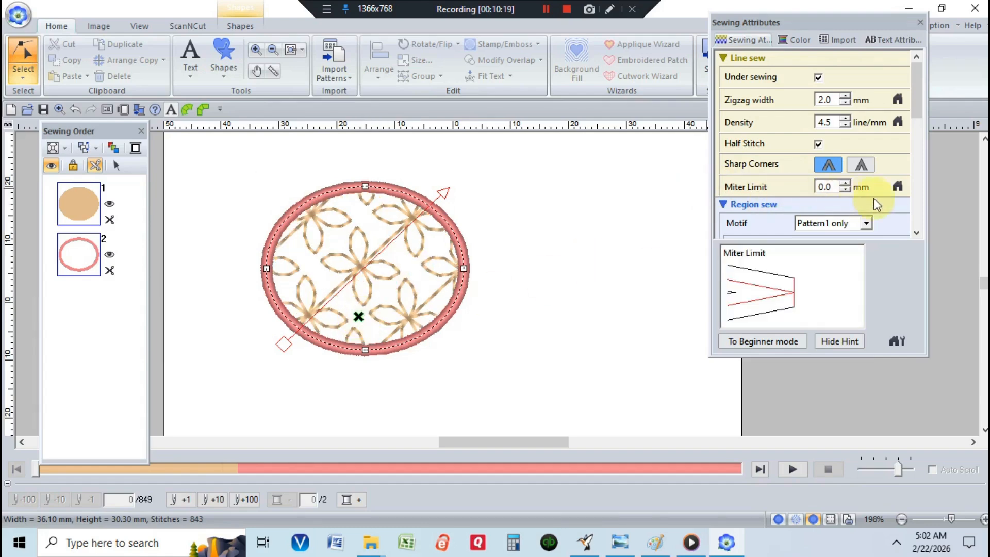
Step: Replace the region's motif pattern with motif026 from the pattern browser
{"action": "left_click_drag", "start_coordinate": [920, 108], "coordinate": [921, 172]}
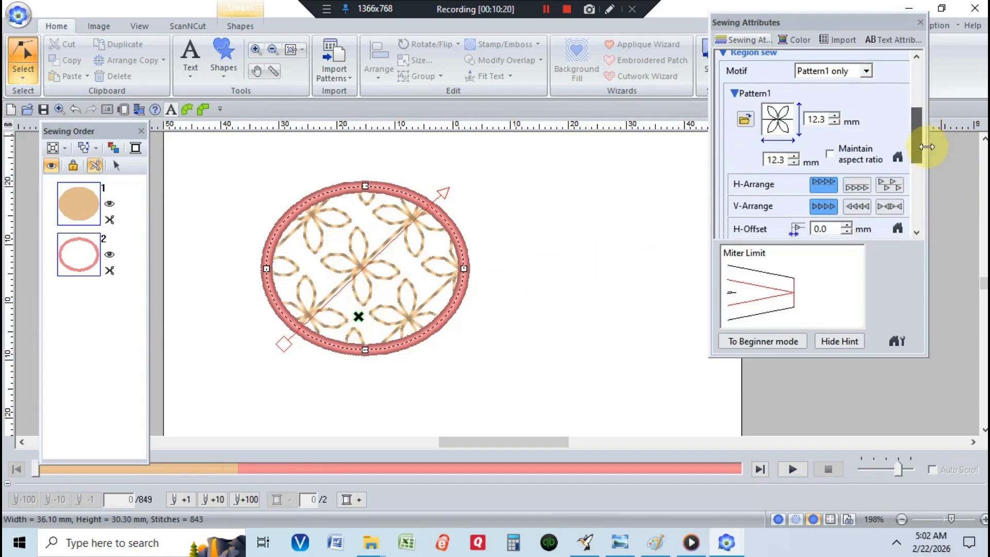
{"action": "left_click", "coordinate": [777, 125]}
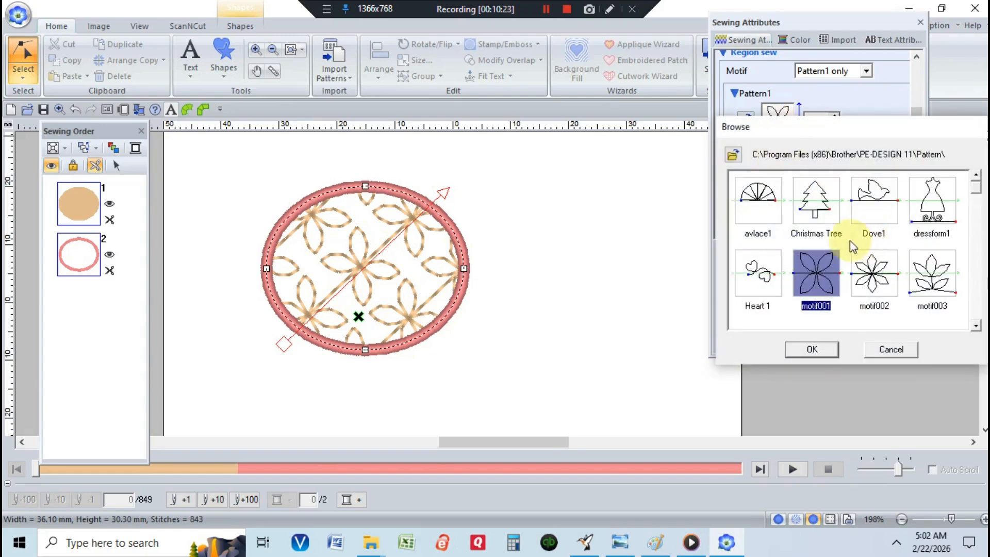
{"action": "scroll", "coordinate": [828, 240], "scroll_direction": "down", "scroll_amount": 1}
{"action": "scroll", "coordinate": [947, 270], "scroll_direction": "down", "scroll_amount": 4}
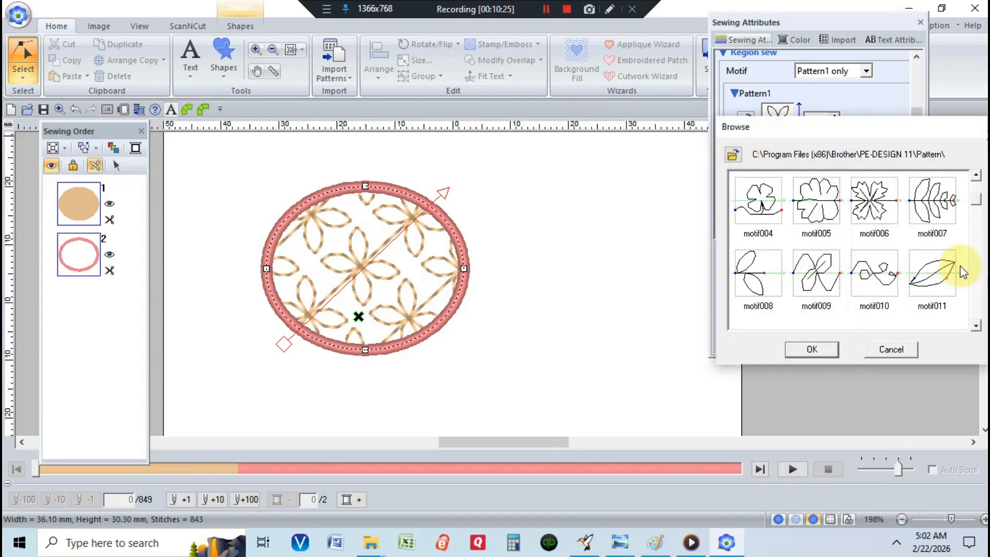
{"action": "scroll", "coordinate": [947, 269], "scroll_direction": "down", "scroll_amount": 1}
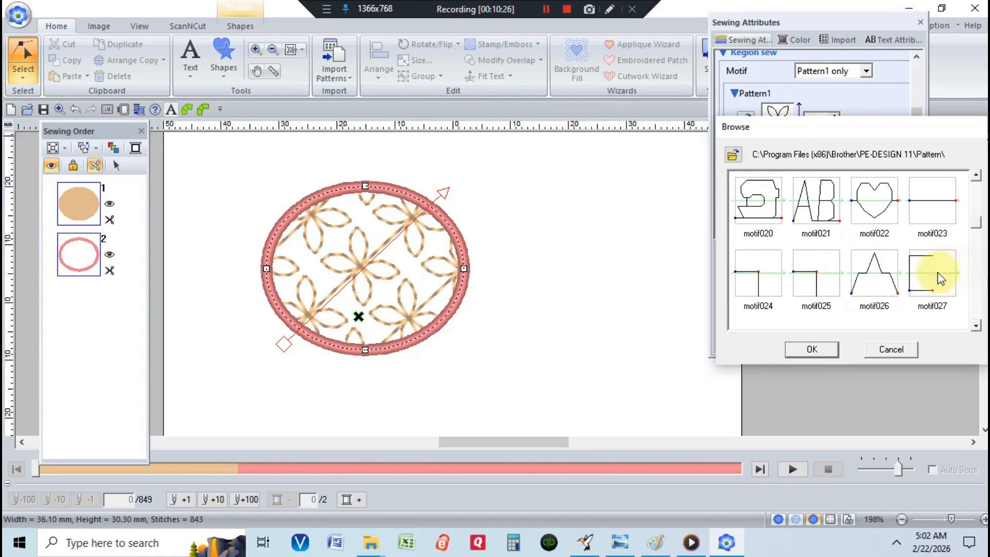
{"action": "left_click", "coordinate": [821, 351]}
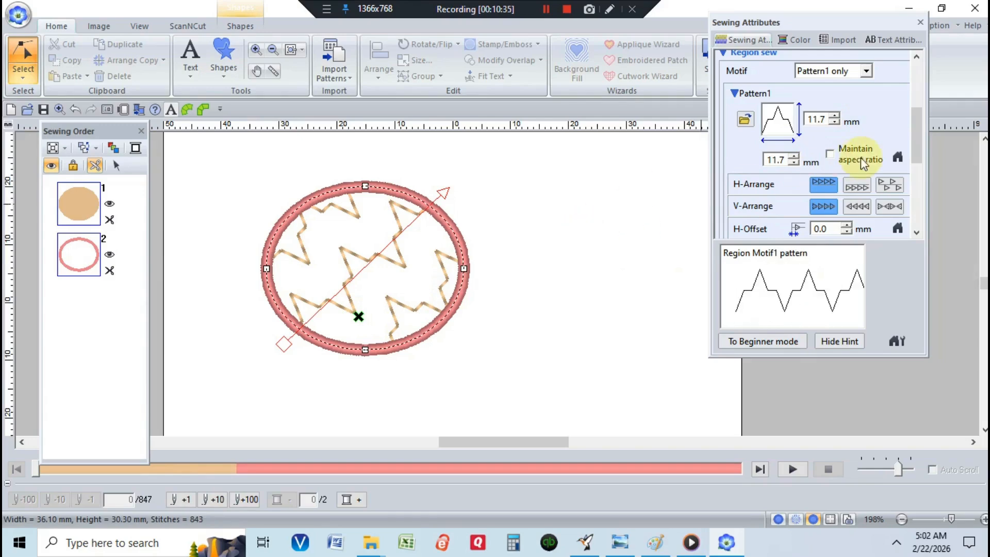
Step: Turn on Maintain aspect ratio and reduce the motif pattern size to 6.2 mm
{"action": "left_click", "coordinate": [829, 154]}
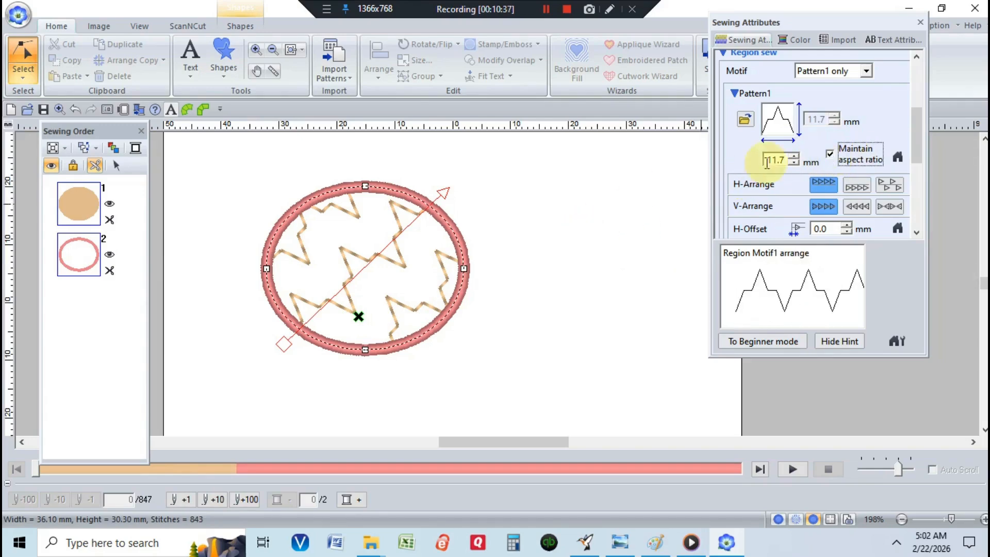
{"action": "left_click", "coordinate": [794, 163]}
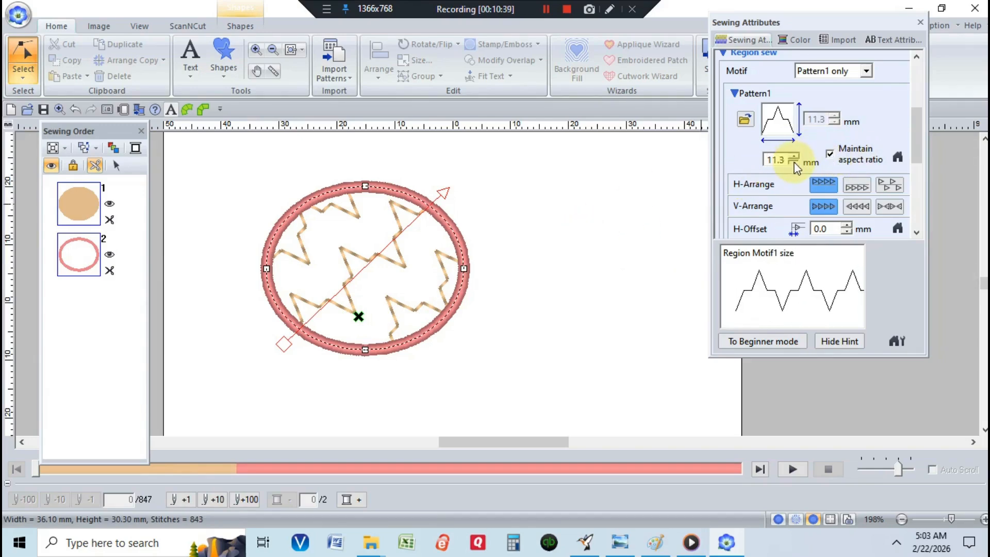
{"action": "left_click", "coordinate": [794, 162]}
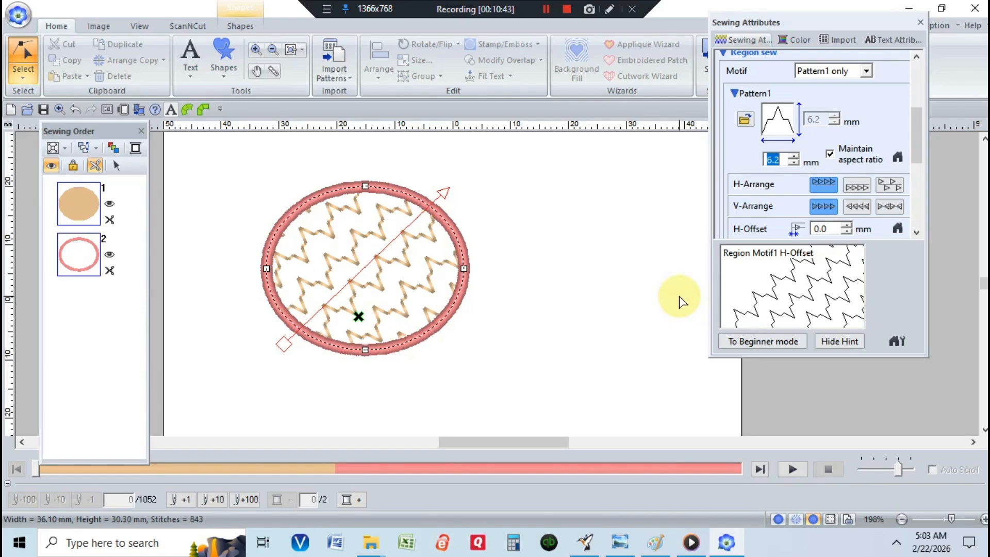
Step: Move the region's entry point marker inside the ellipse near its upper left
{"action": "left_click_drag", "start_coordinate": [358, 317], "coordinate": [336, 224]}
{"action": "left_click", "coordinate": [400, 221]}
Step: Switch the region motif direction from Manual straight line to Manual curve
{"action": "left_click", "coordinate": [910, 148]}
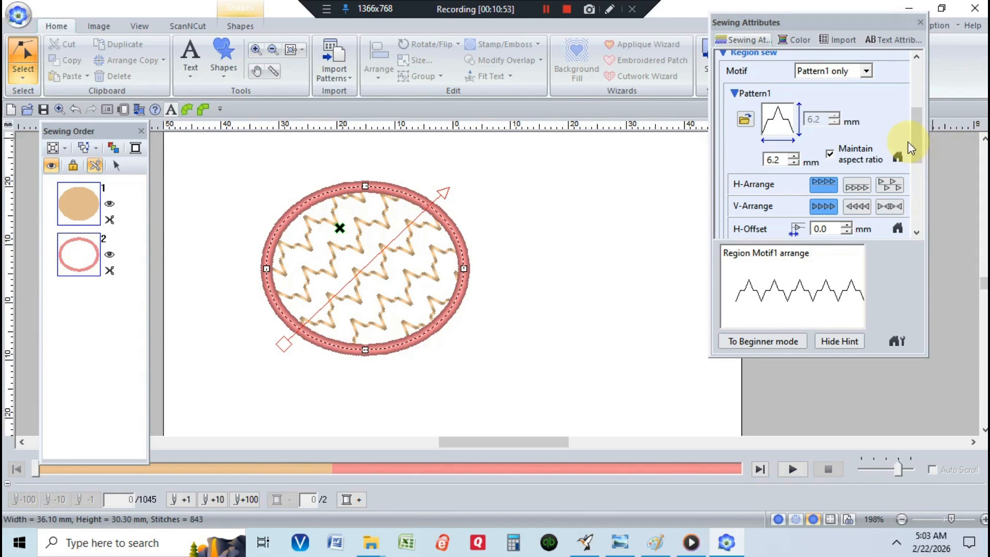
{"action": "left_click_drag", "start_coordinate": [916, 135], "coordinate": [924, 67]}
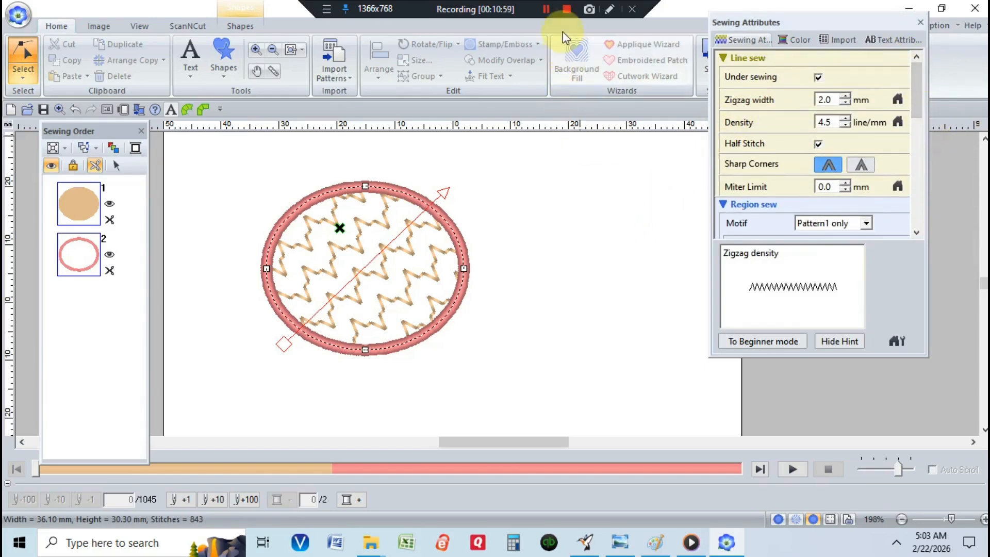
{"action": "left_click", "coordinate": [552, 9]}
{"action": "left_click", "coordinate": [552, 8]}
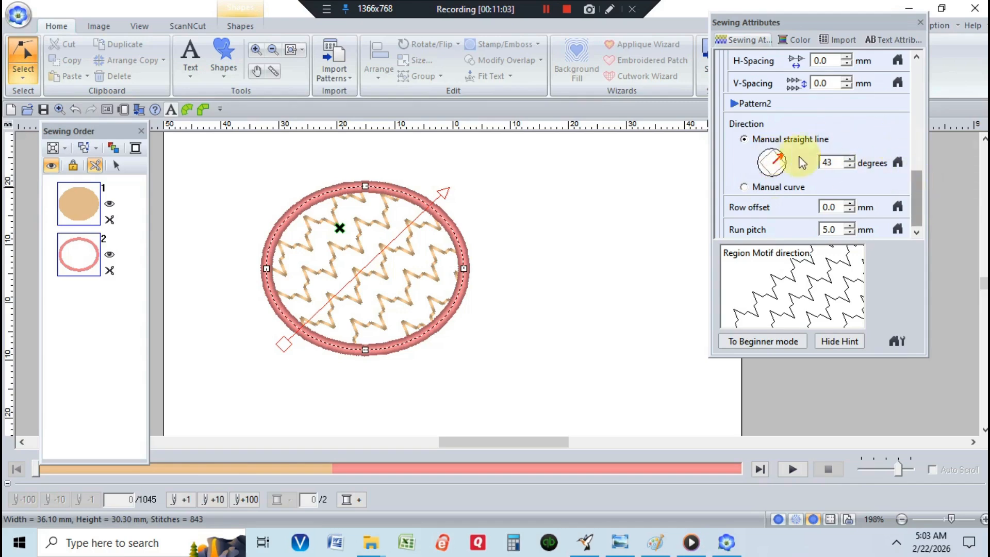
{"action": "left_click", "coordinate": [743, 186]}
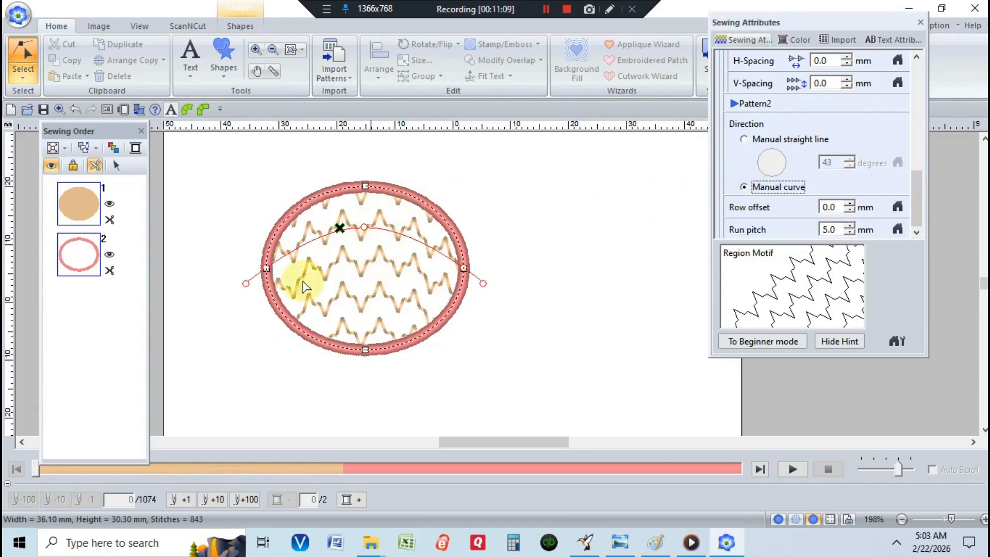
Step: Reshape the curved direction line by pulling its middle down toward the ellipse's lower middle
{"action": "left_click_drag", "start_coordinate": [363, 228], "coordinate": [356, 251]}
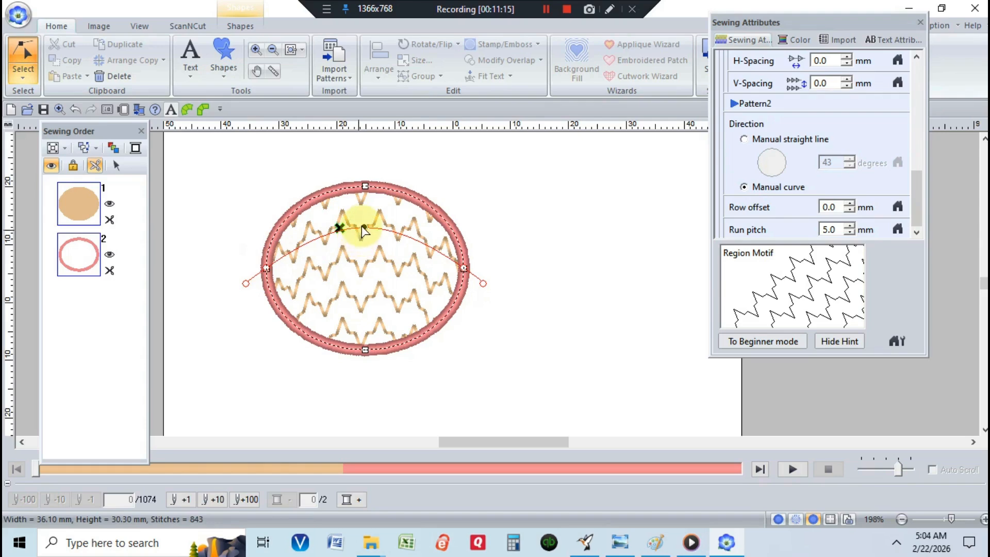
{"action": "mouse_move", "coordinate": [339, 227]}
{"action": "left_mouse_down"}
{"action": "mouse_move", "coordinate": [339, 255]}
{"action": "mouse_move", "coordinate": [362, 231]}
{"action": "mouse_move", "coordinate": [366, 304]}
{"action": "left_mouse_up"}
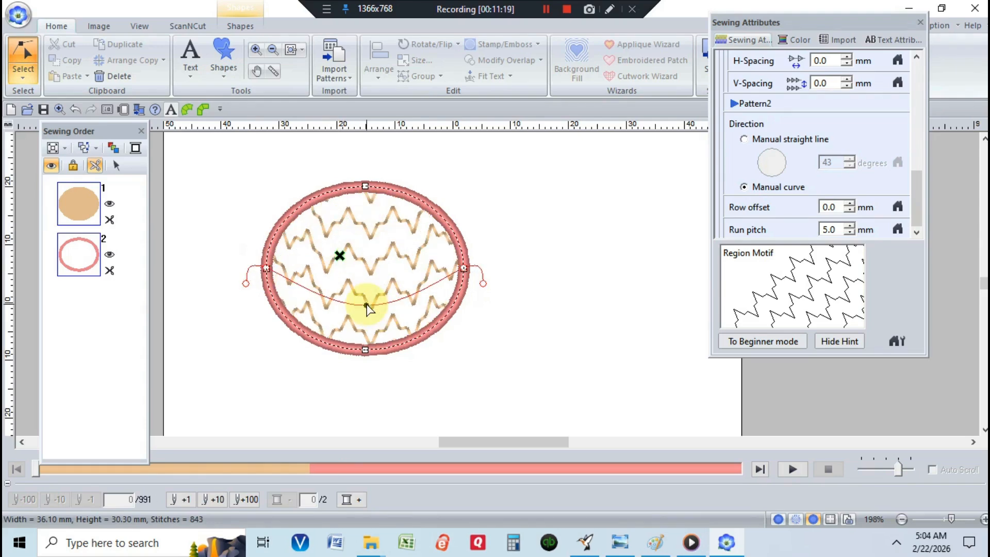
{"action": "left_click_drag", "start_coordinate": [266, 268], "coordinate": [368, 305]}
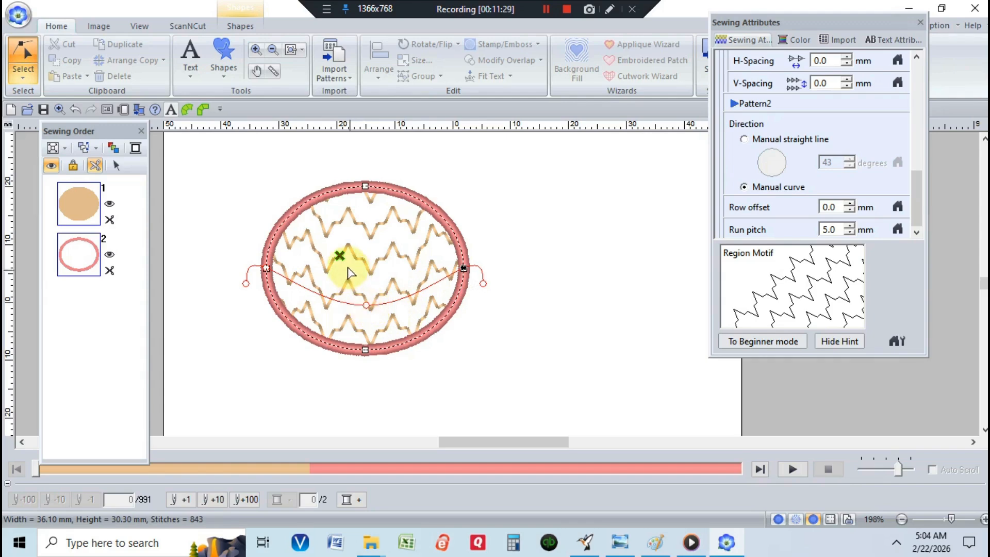
Step: Move the entry point near the top middle and raise the curve's midpoint so it arcs gently across the centre
{"action": "mouse_move", "coordinate": [339, 255]}
{"action": "left_mouse_down"}
{"action": "mouse_move", "coordinate": [364, 215]}
{"action": "mouse_move", "coordinate": [376, 220]}
{"action": "left_mouse_up"}
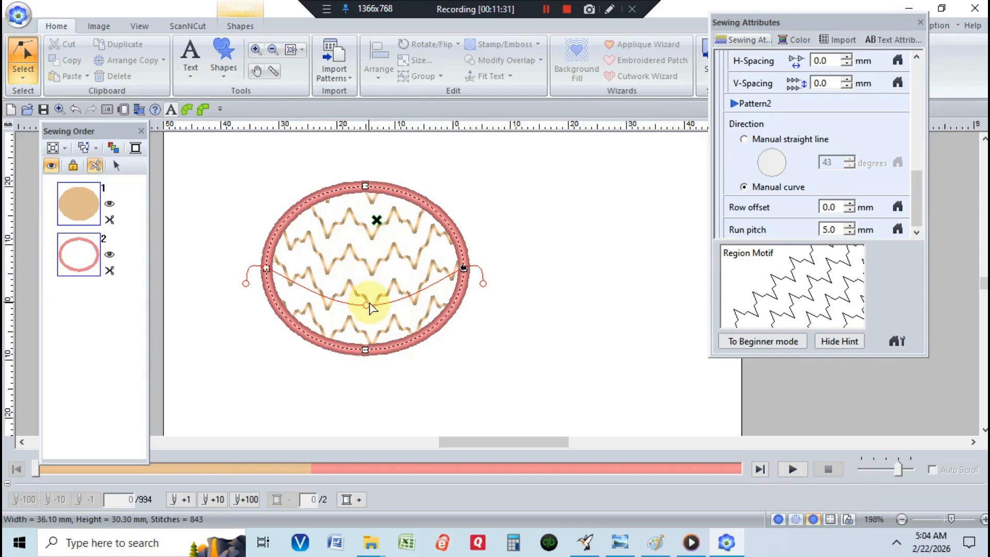
{"action": "left_click_drag", "start_coordinate": [365, 304], "coordinate": [368, 261]}
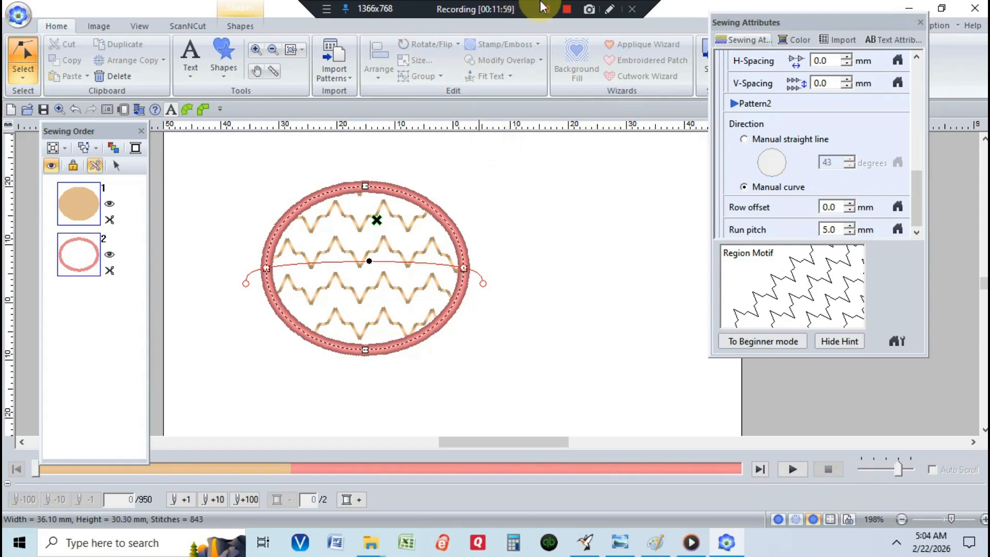
{"action": "left_click", "coordinate": [568, 9]}
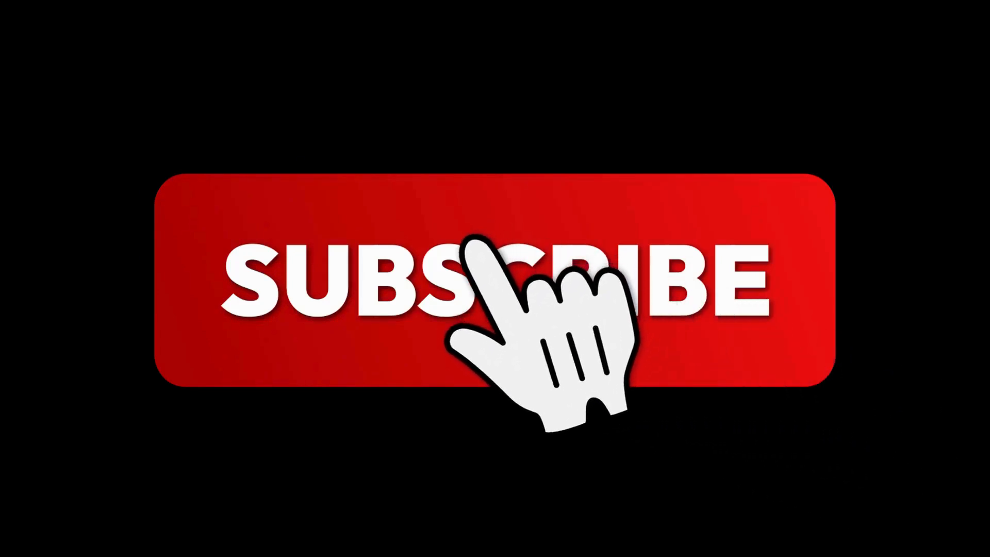